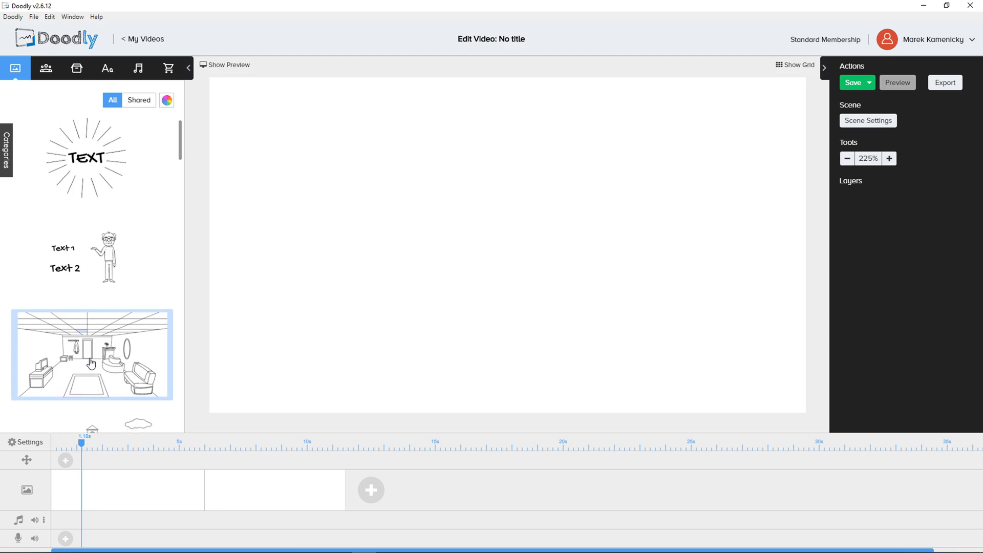
- Add a large Anton Regular text element near the top-left and select its placeholder wording
click(108, 68)
mouse_move(92, 235)
mouse_down()
mouse_move(289, 199)
mouse_move(315, 151)
mouse_up()
drag(475, 171, 536, 188)
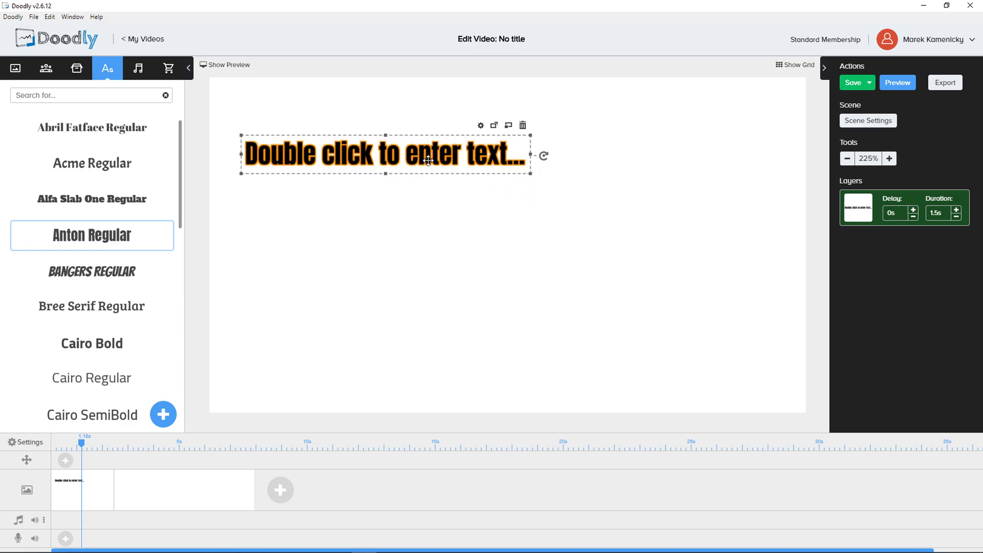
double_click(431, 166)
triple_click(444, 259)
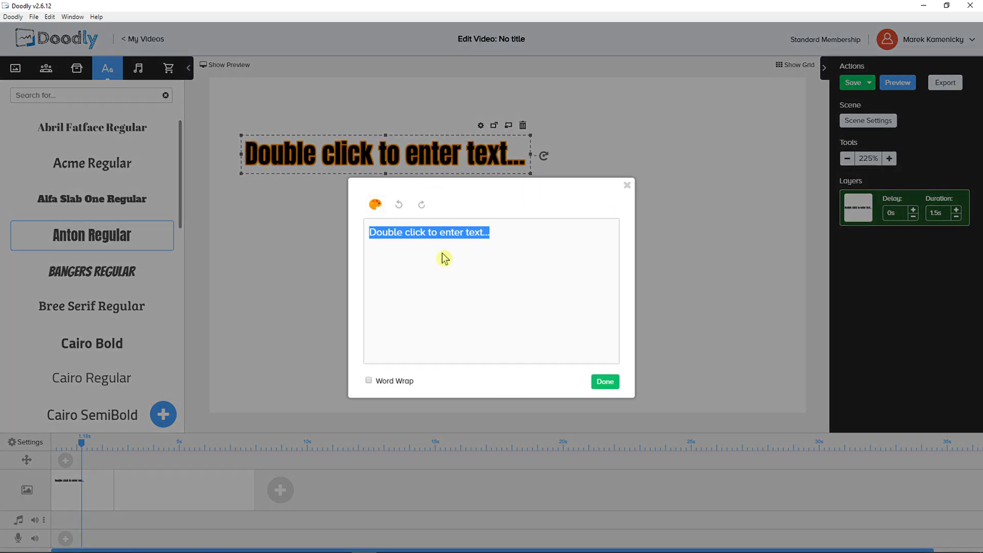
- Enter the TUTORIAL TEXT wording, confirm it, and move the title left and down
text(TUTORIAL TEXT)
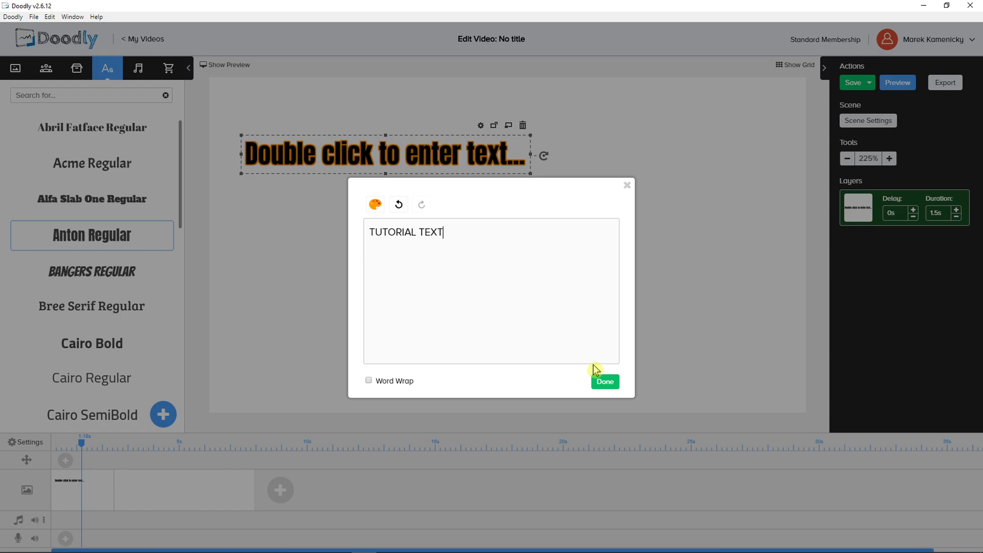
click(604, 381)
mouse_move(408, 169)
mouse_down()
mouse_move(384, 233)
mouse_move(443, 261)
mouse_move(455, 245)
mouse_up()
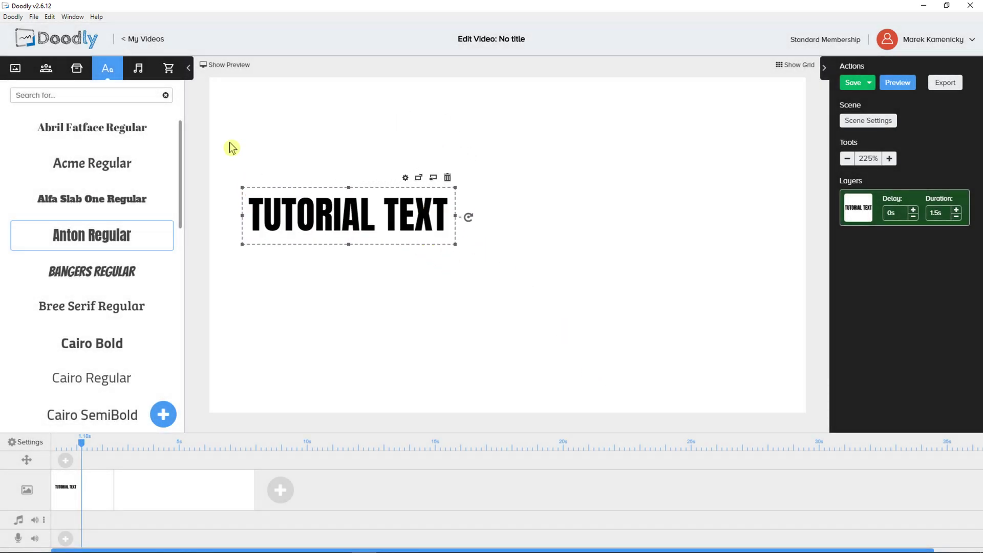
- Place a mirrored, resized Abraham character on the right, fine-tuning his and the title's positions
click(46, 72)
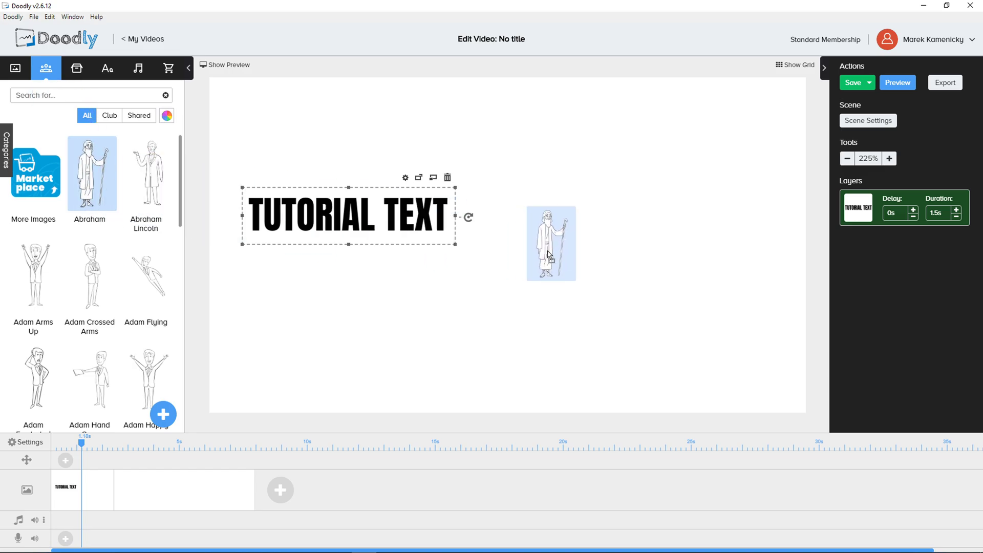
mouse_move(90, 185)
mouse_down()
mouse_move(706, 256)
mouse_move(684, 217)
mouse_up()
click(713, 150)
drag(740, 333, 794, 359)
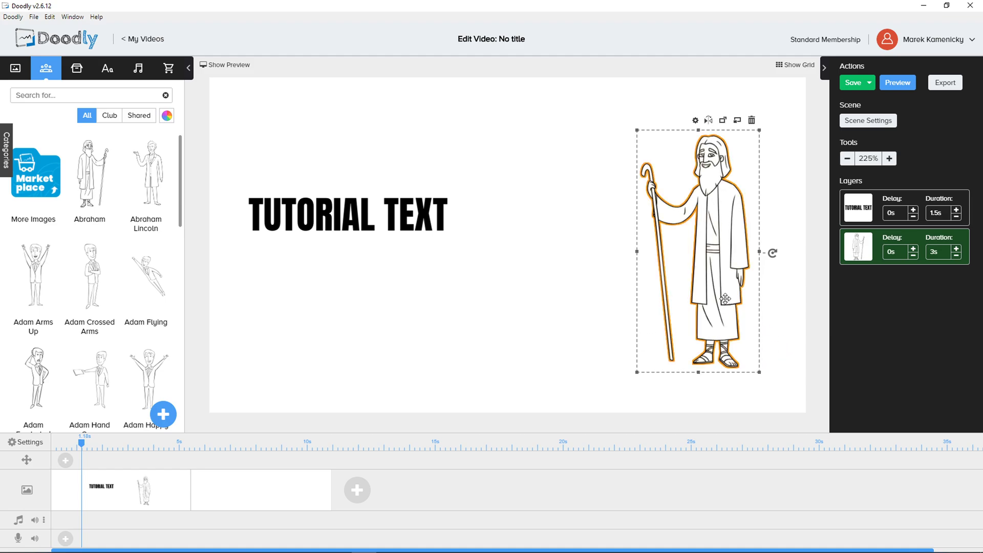
drag(755, 307, 717, 292)
drag(310, 213, 323, 215)
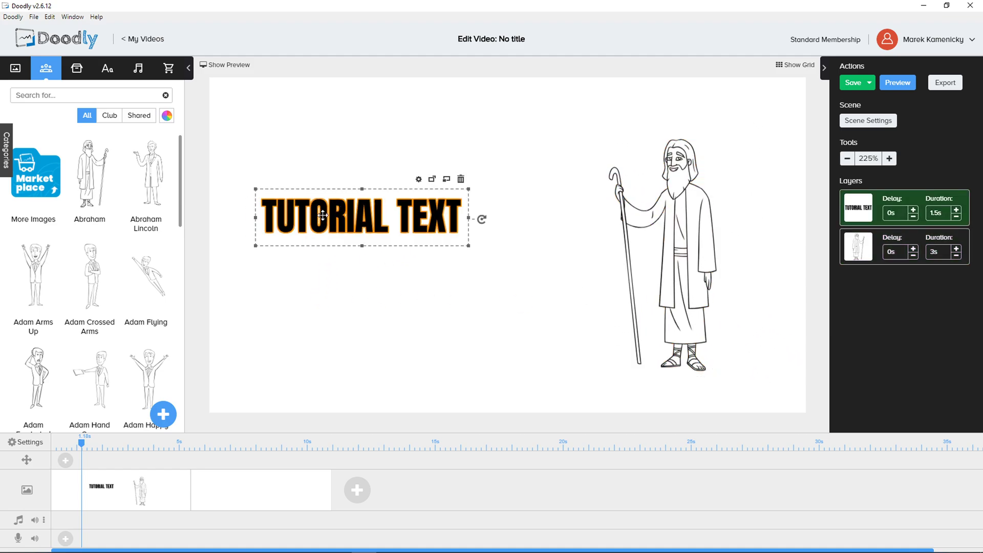
drag(676, 256, 678, 247)
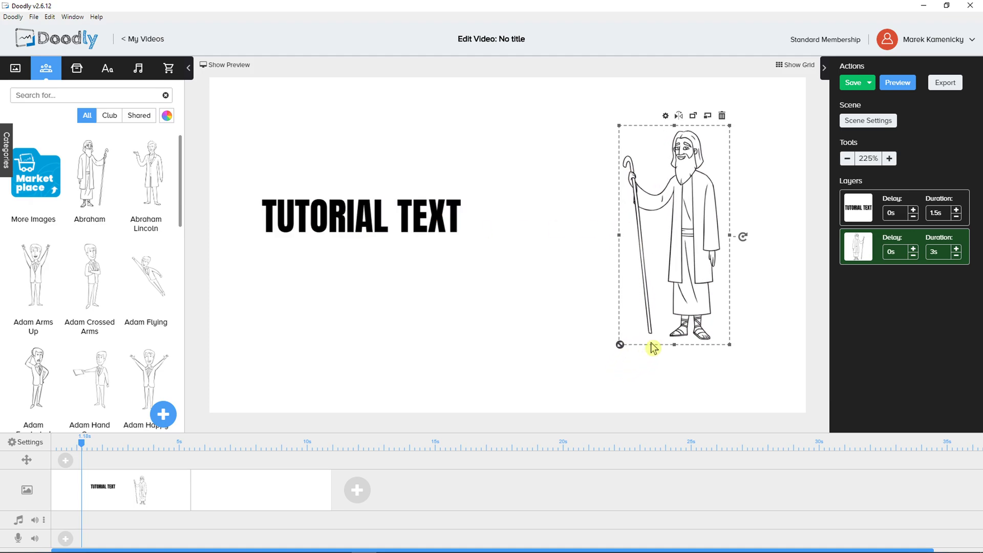
drag(615, 360, 631, 349)
click(413, 299)
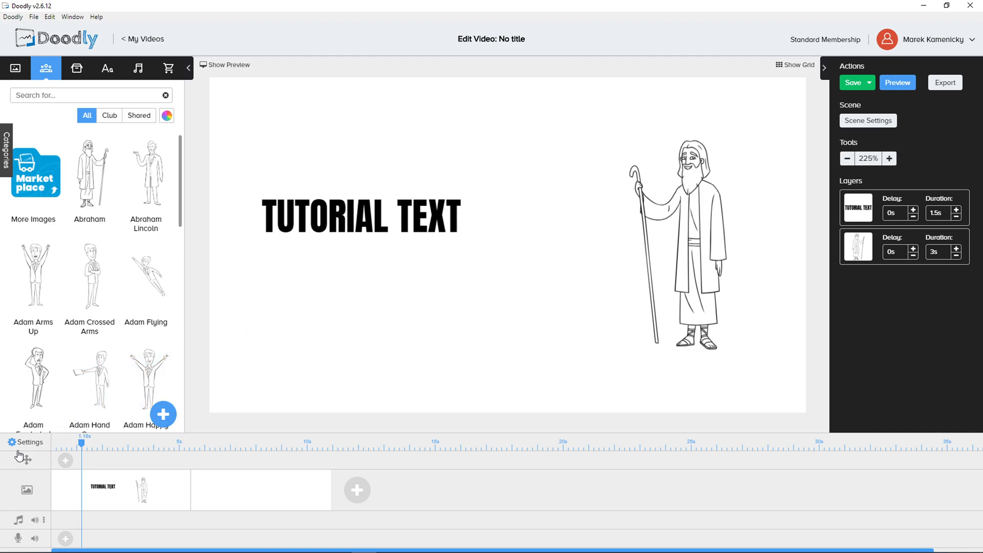
- Add a pan & zoom camera move and show the playback preview, scrubbing through it
click(66, 463)
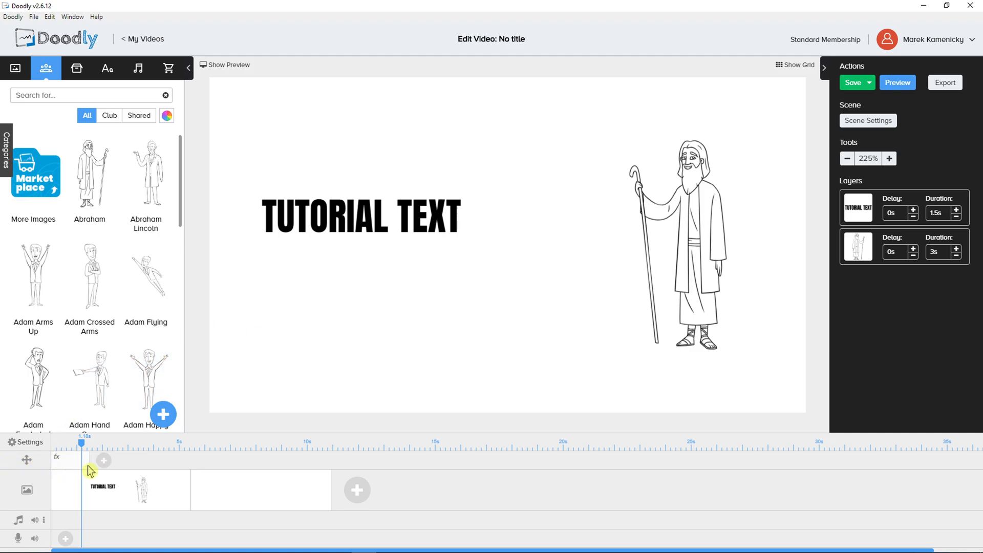
click(87, 465)
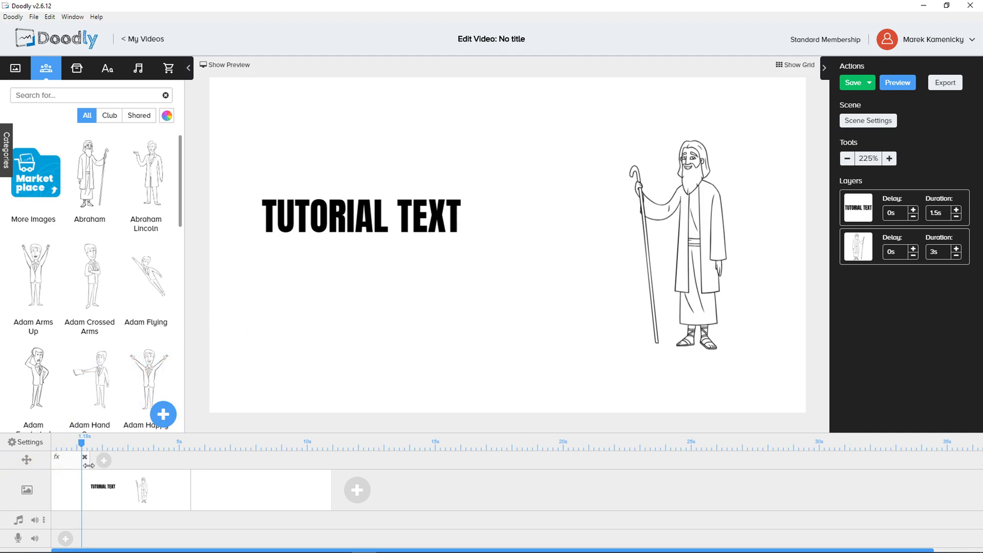
click(56, 462)
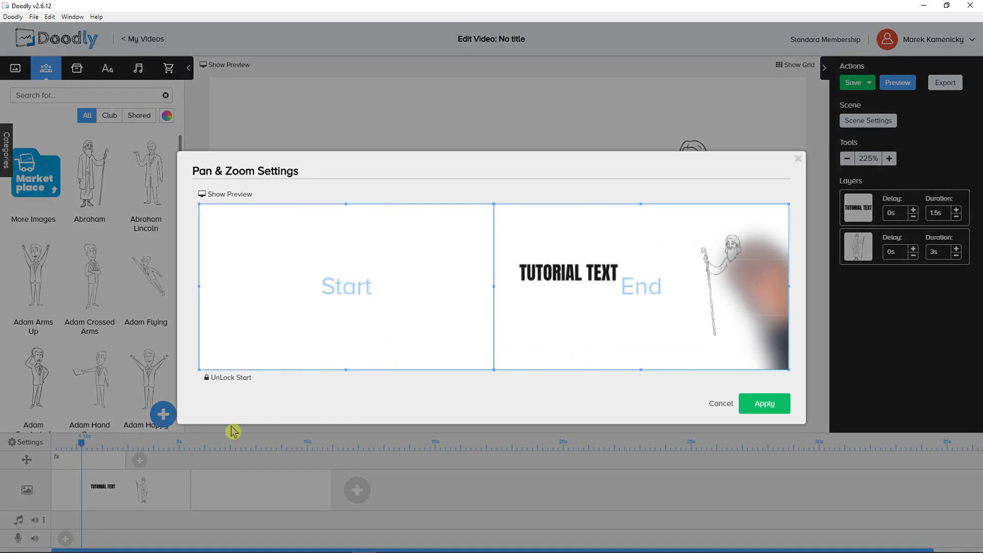
click(721, 404)
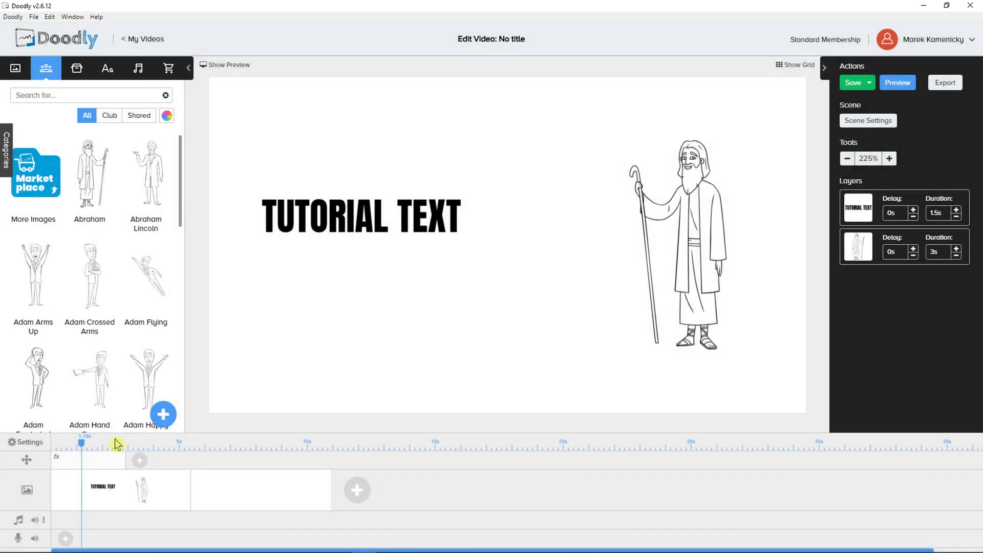
click(121, 443)
click(230, 65)
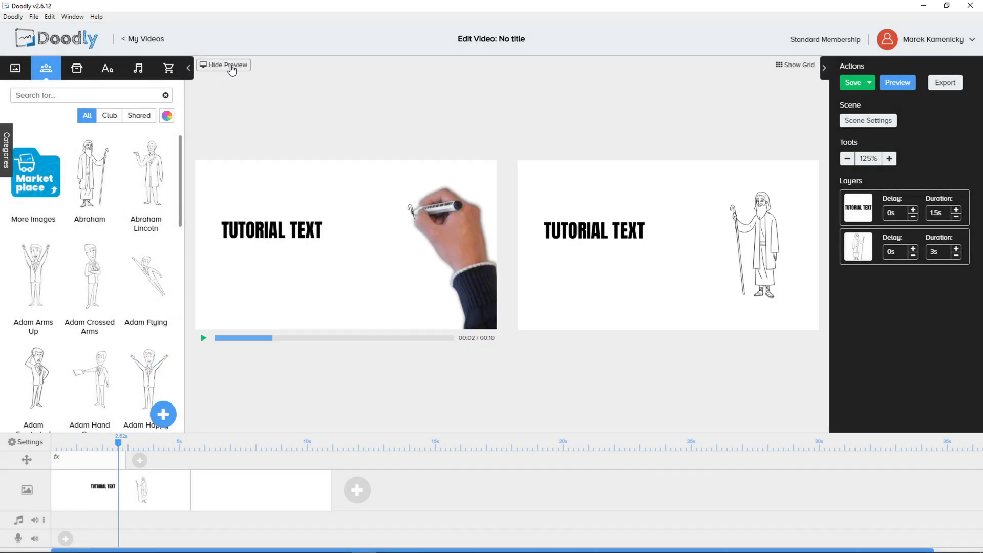
drag(120, 449, 36, 448)
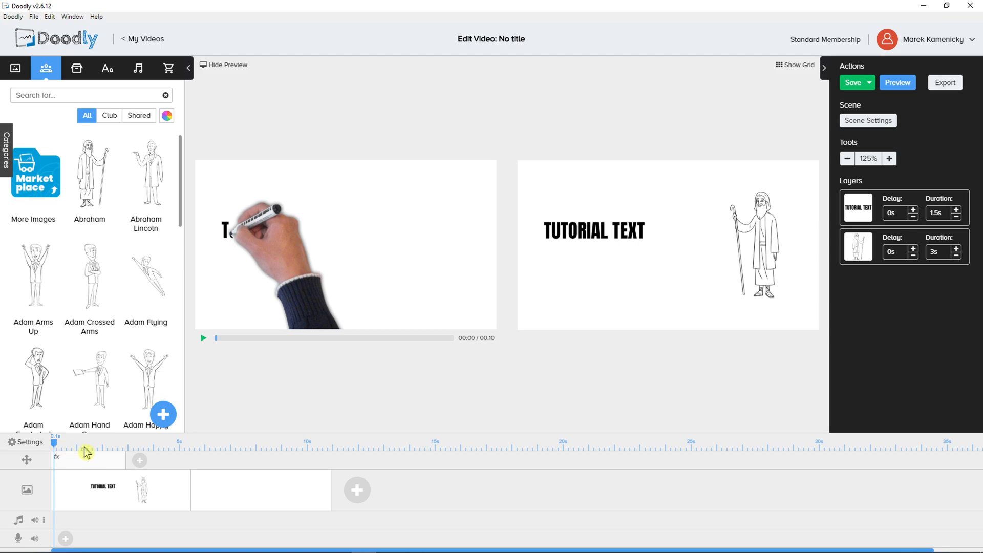
drag(57, 447, 90, 449)
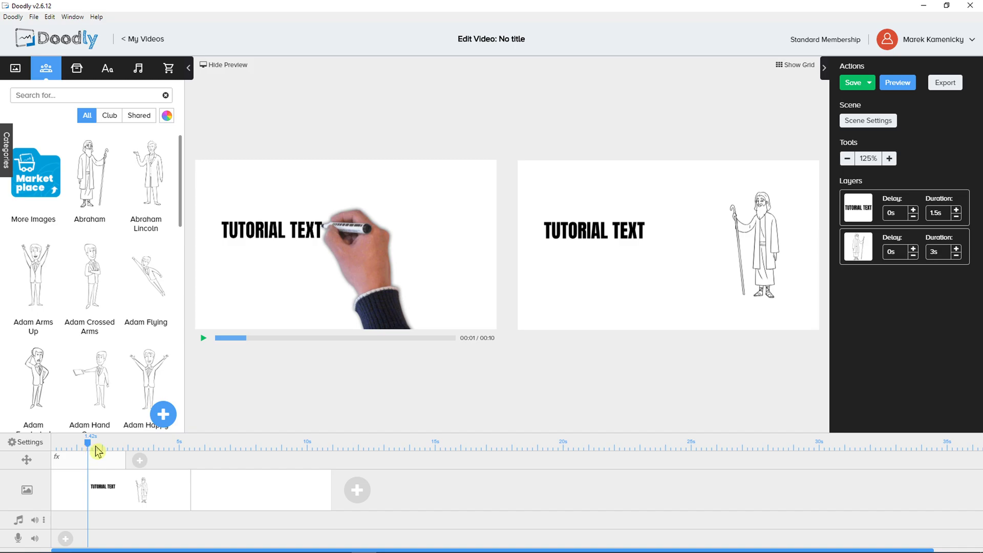
mouse_move(124, 469)
mouse_down()
mouse_move(92, 468)
mouse_move(53, 446)
mouse_up()
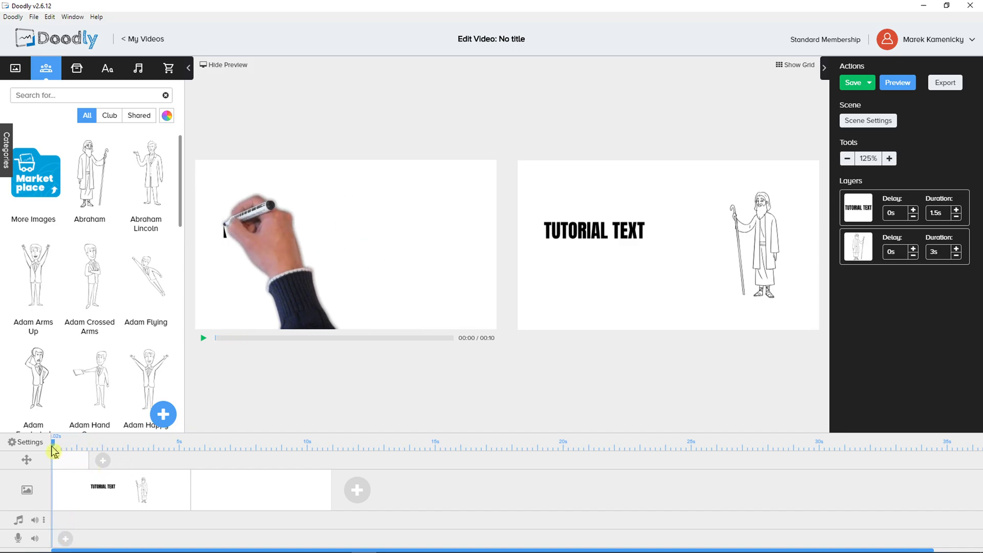
- Shrink the camera's end frame onto TUTORIAL TEXT, apply it, and scrub to about one second
click(59, 462)
drag(790, 367, 649, 323)
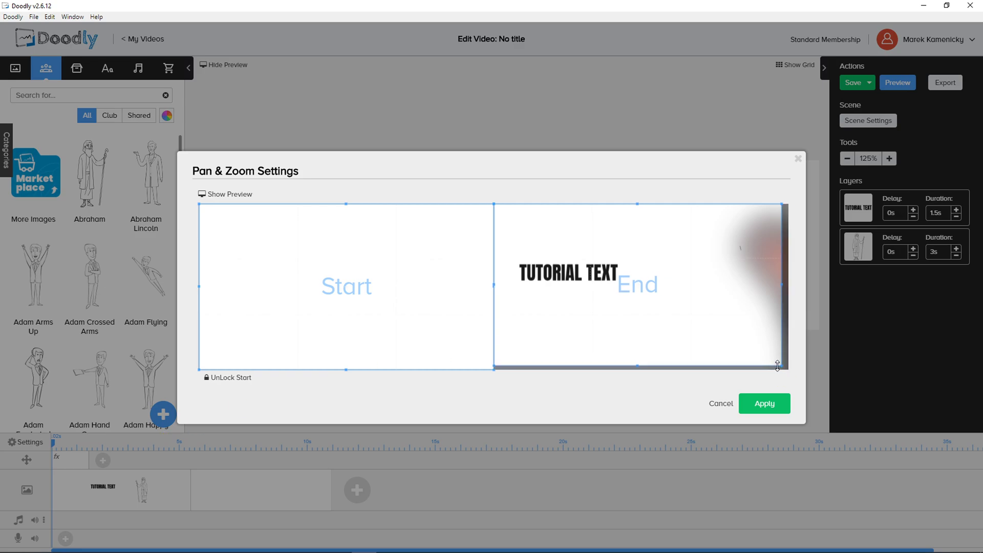
drag(608, 268, 610, 293)
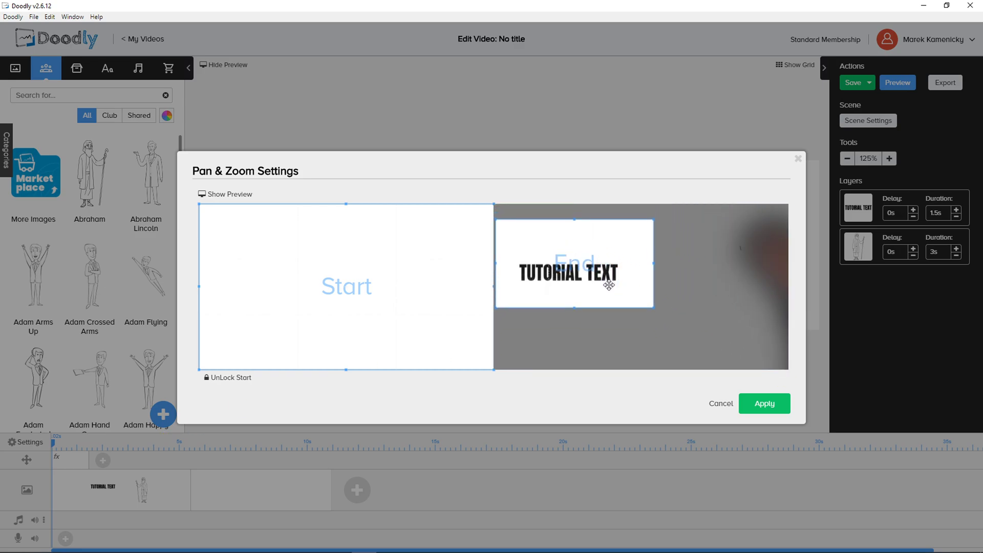
click(763, 404)
drag(55, 448, 91, 450)
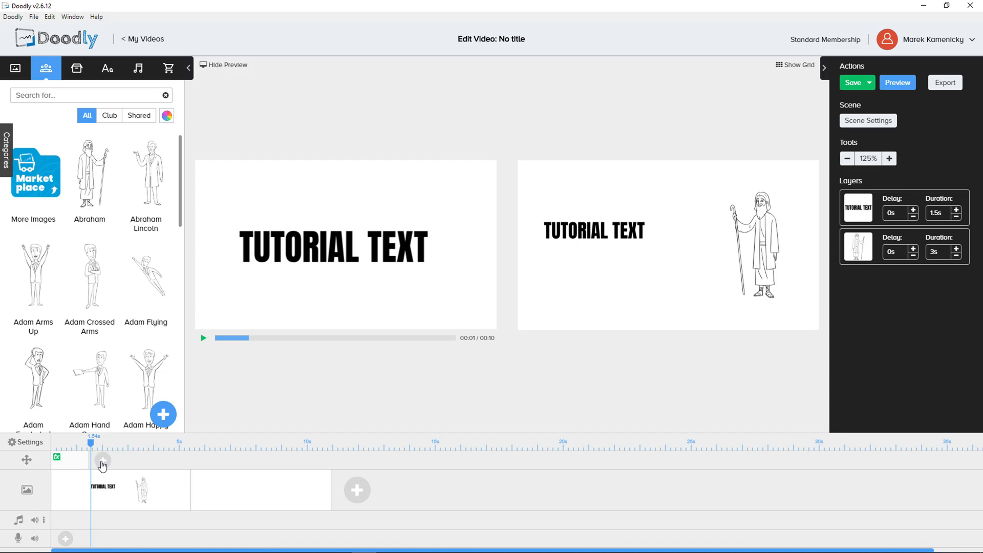
- Add a second camera move with its end frame on the old man figure
click(100, 459)
click(109, 463)
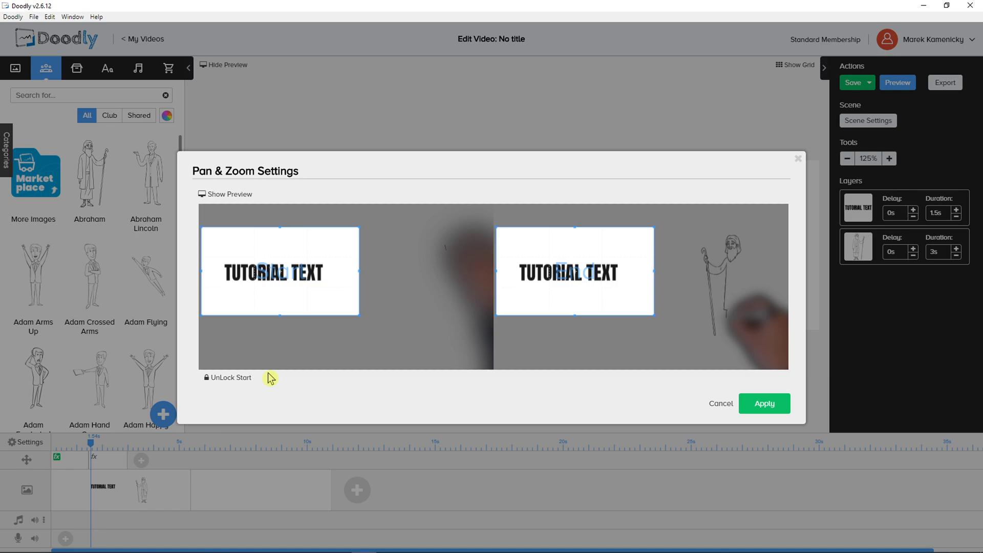
mouse_move(565, 300)
mouse_down()
mouse_move(699, 287)
mouse_move(705, 324)
mouse_move(705, 310)
mouse_up()
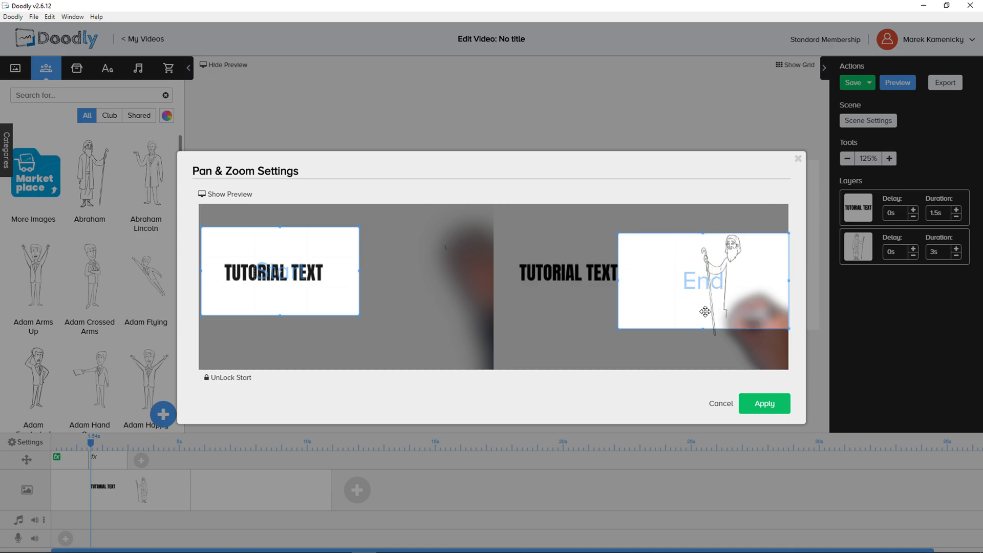
click(800, 162)
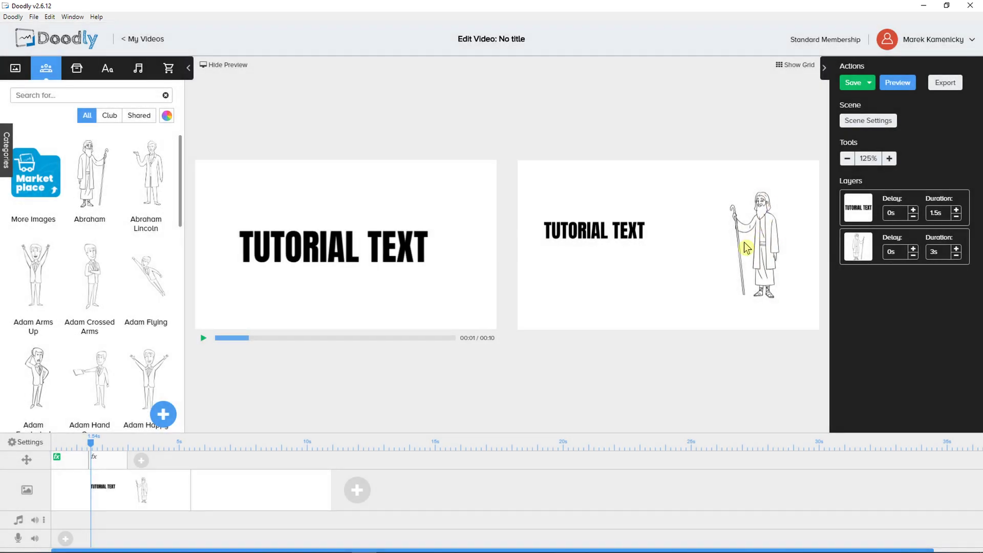
- Shrink Abraham slightly and reposition the second move's end frame onto him
click(763, 202)
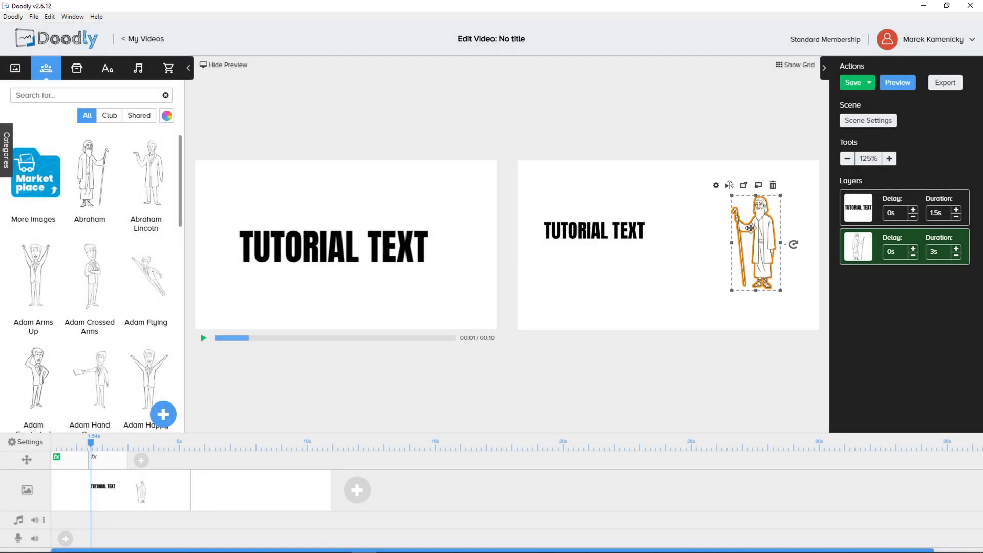
drag(787, 197, 781, 194)
click(113, 463)
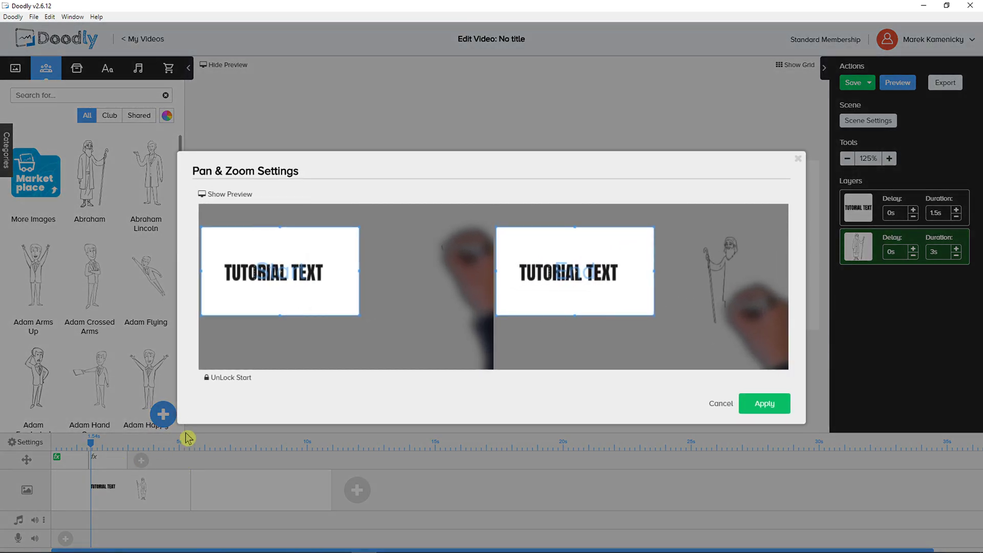
drag(578, 286, 723, 295)
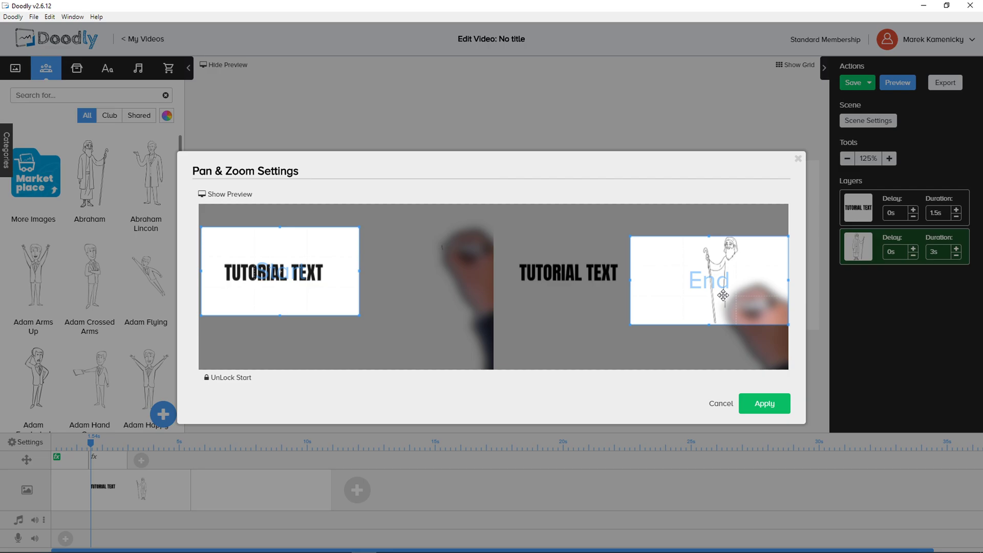
click(760, 413)
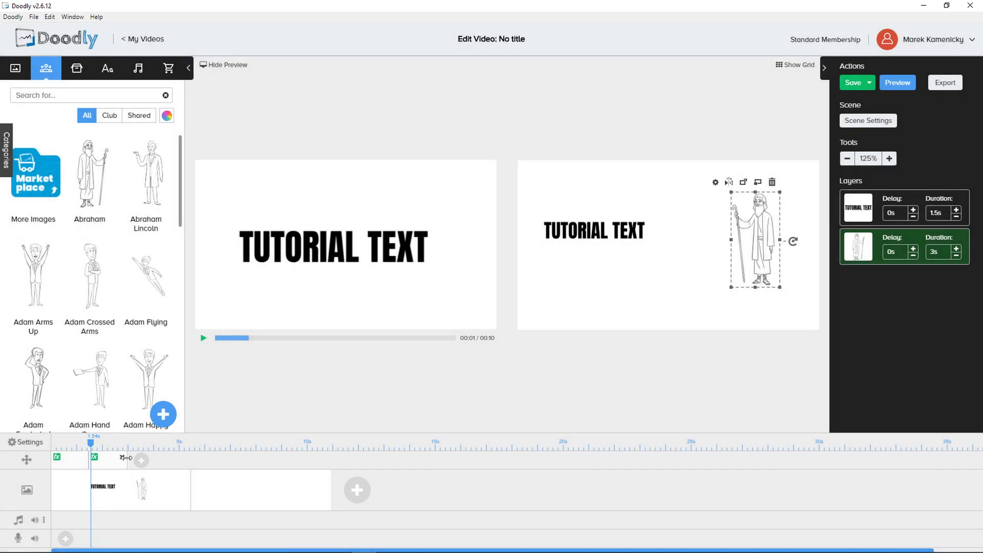
- Lengthen the camera move, play the preview, and delay the character to 1 second
drag(126, 457, 190, 461)
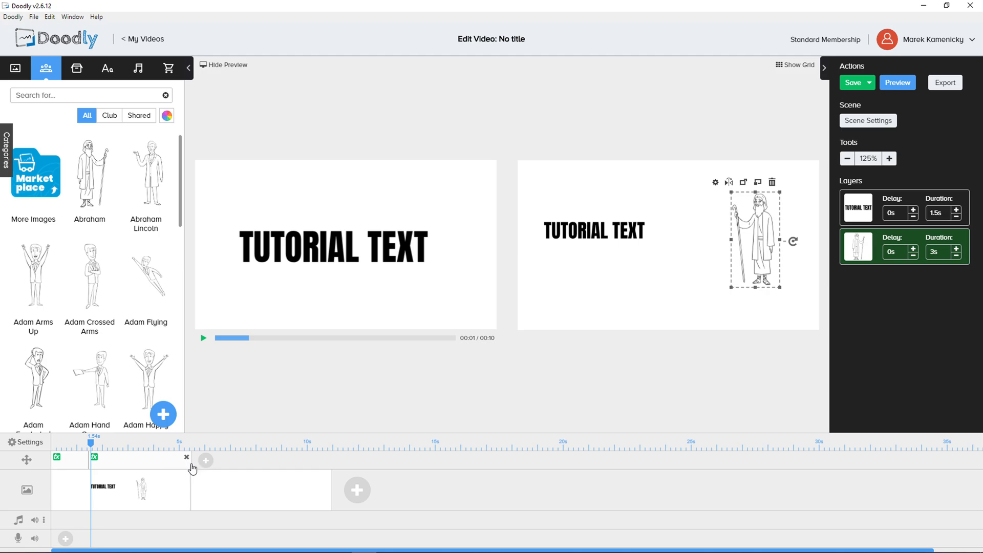
click(54, 442)
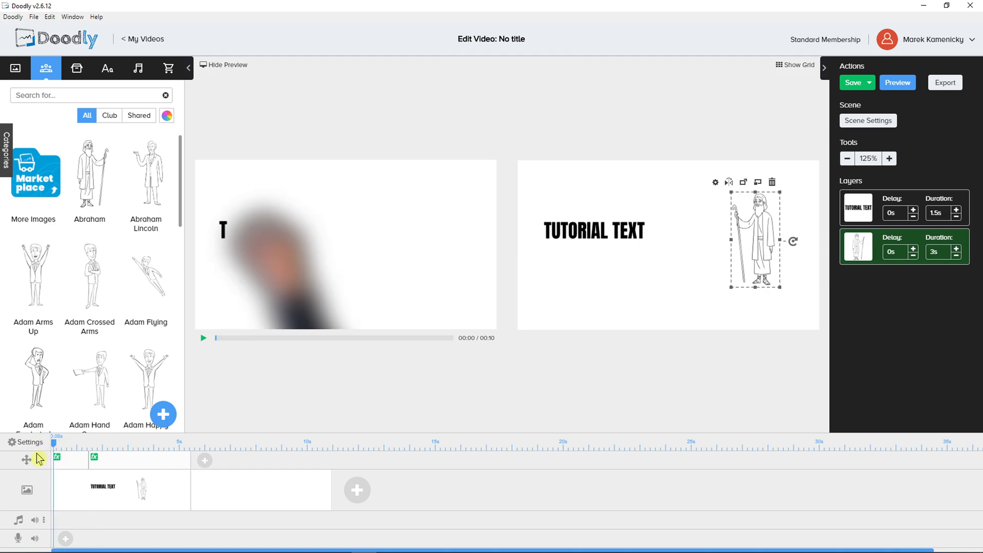
click(204, 338)
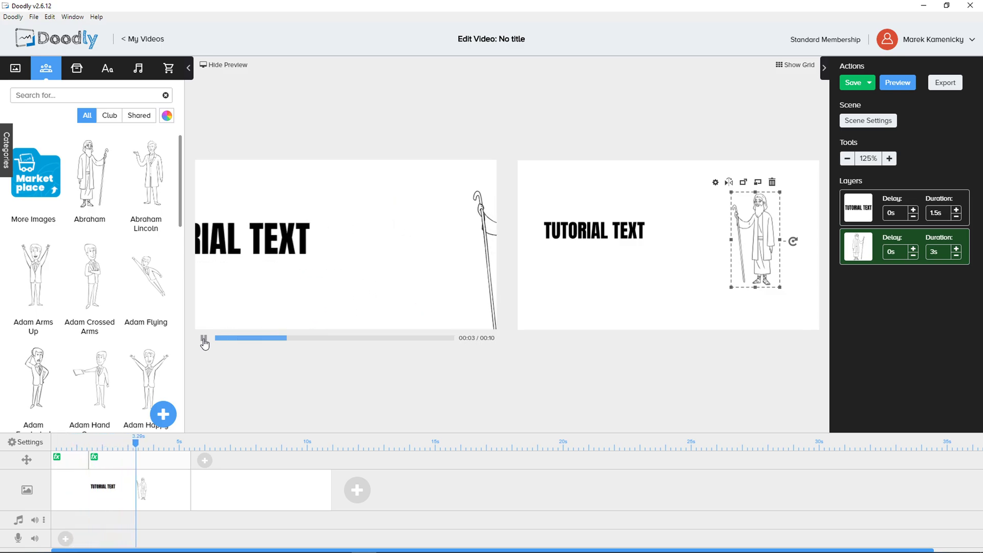
click(203, 339)
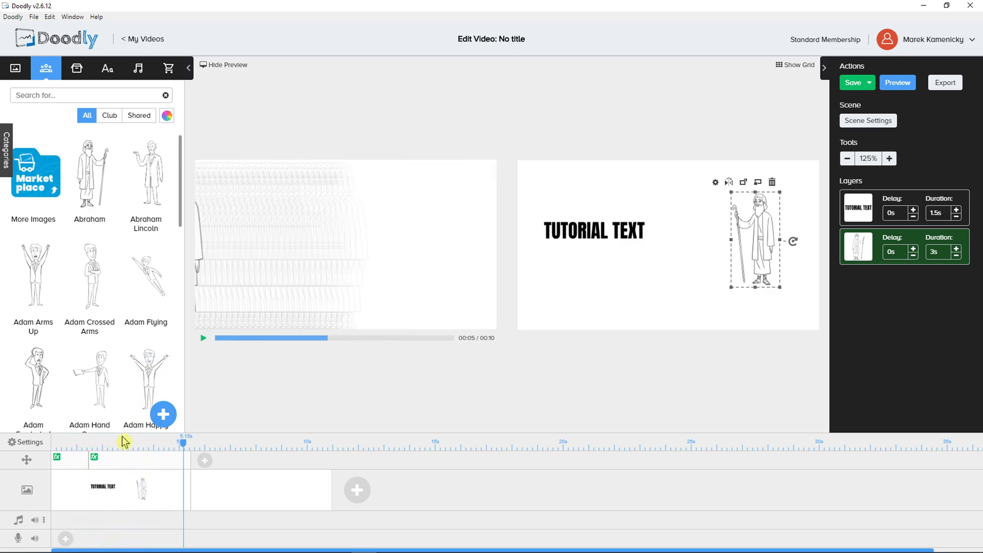
drag(122, 441, 95, 455)
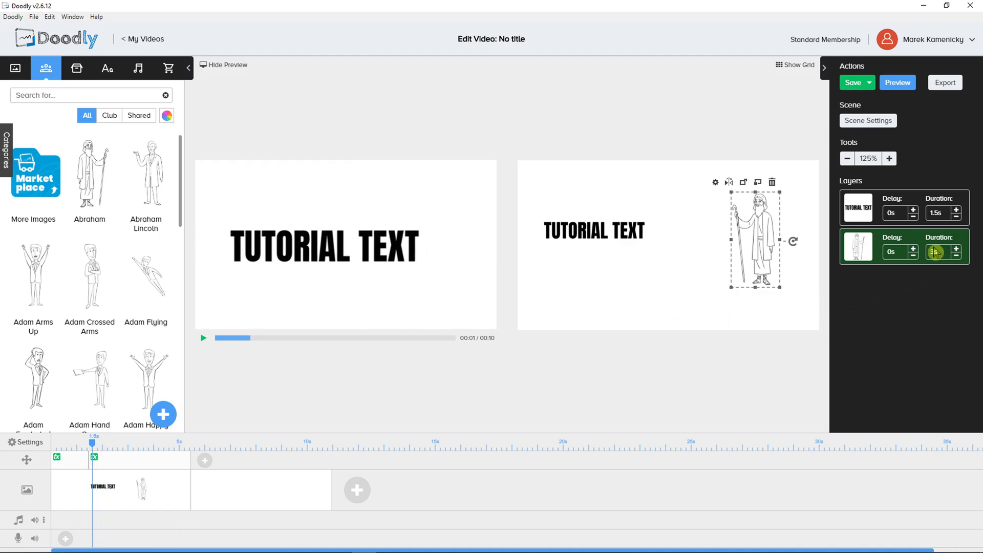
click(914, 249)
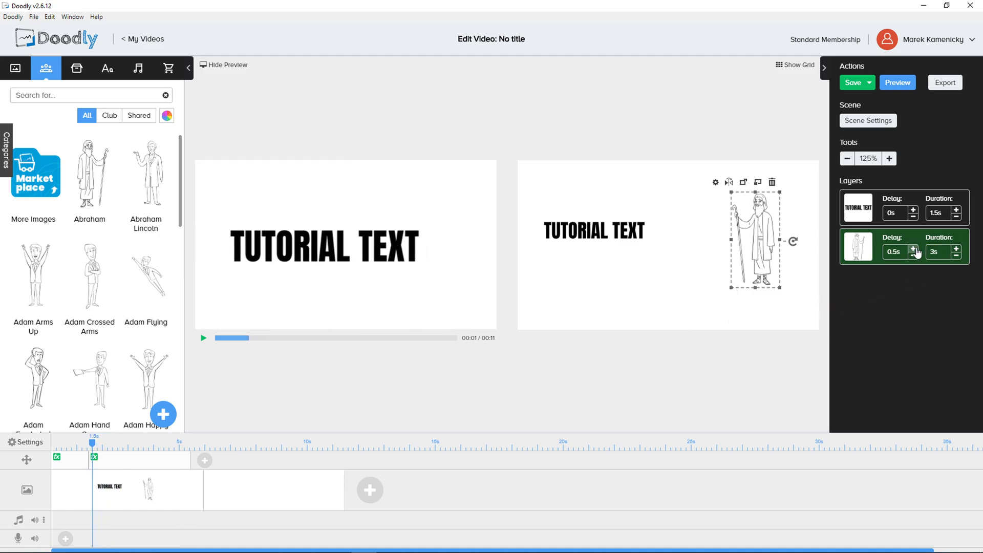
- Extend the camera move further and raise the character's delay to 2 seconds, checking the 2-second mark
click(124, 463)
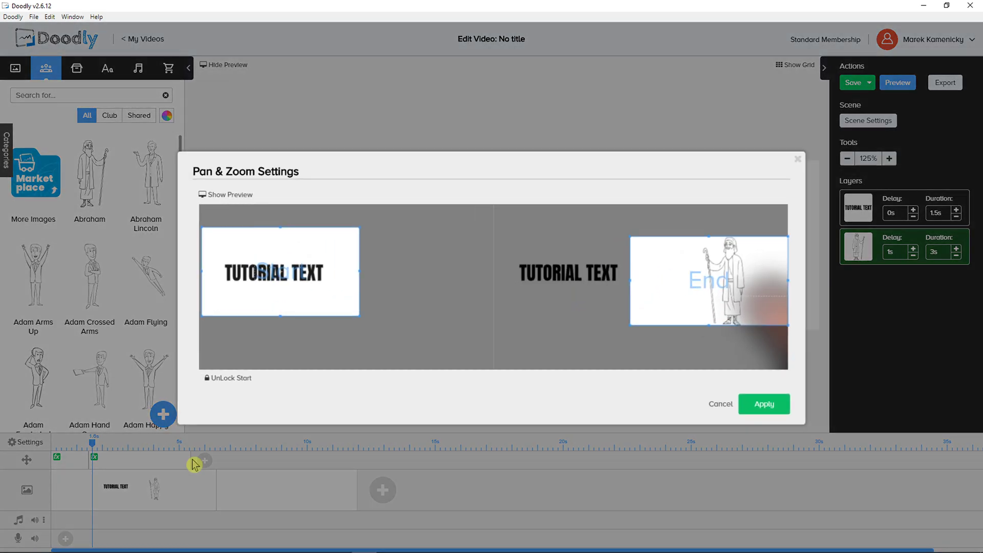
click(711, 405)
drag(190, 460, 214, 469)
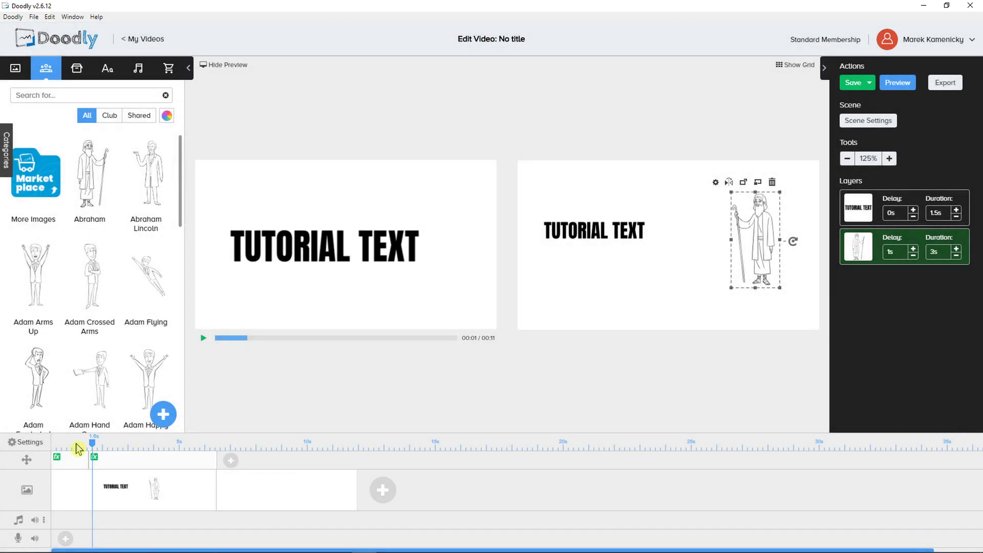
drag(77, 449, 64, 449)
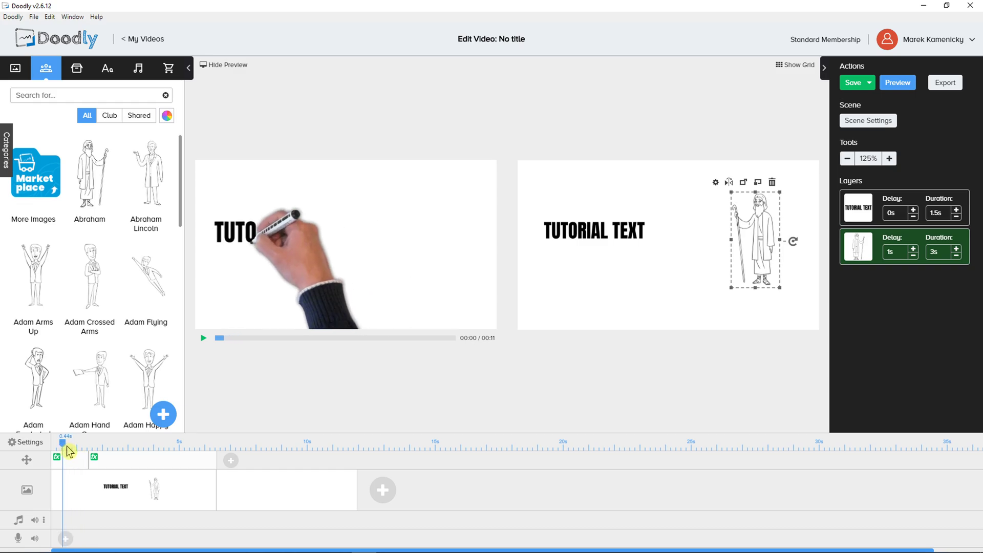
click(204, 338)
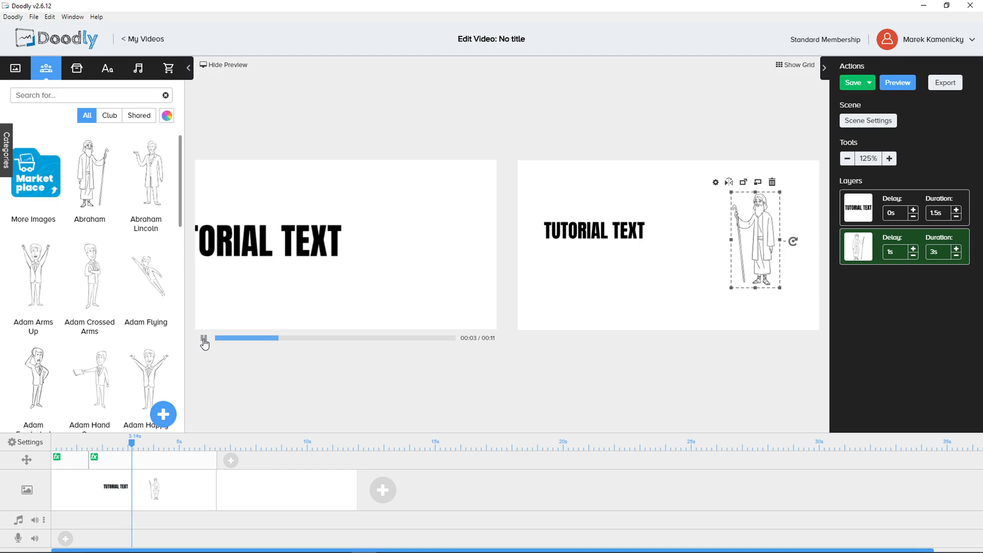
click(203, 338)
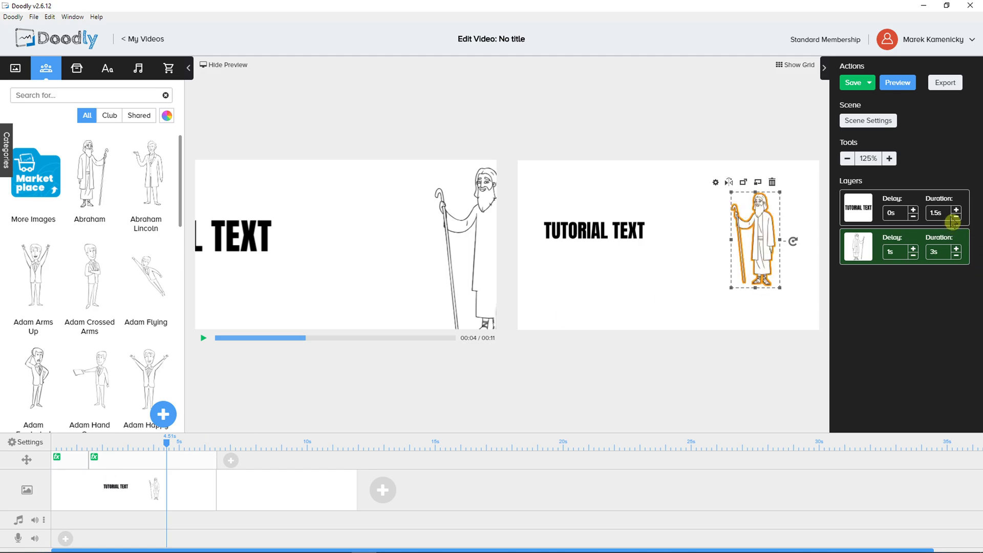
click(913, 249)
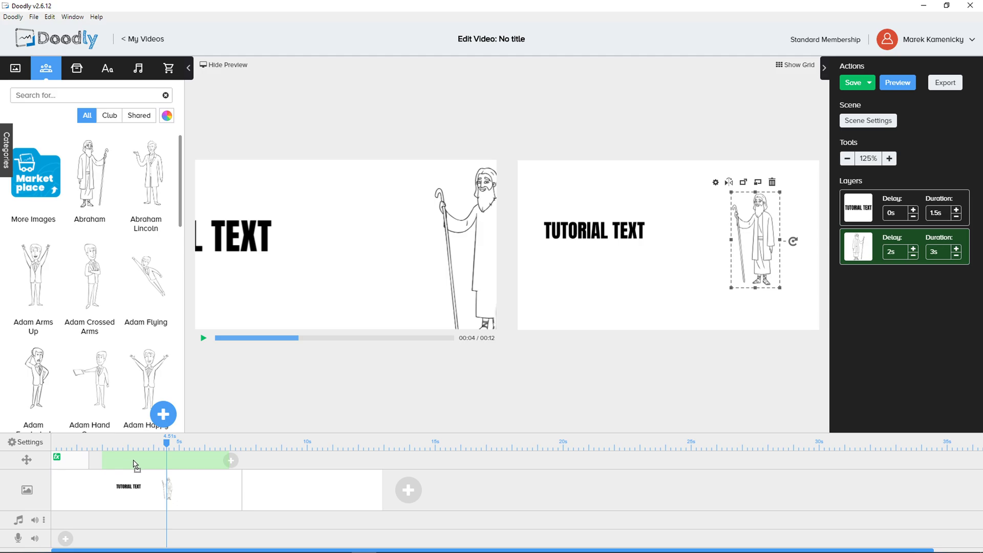
click(91, 446)
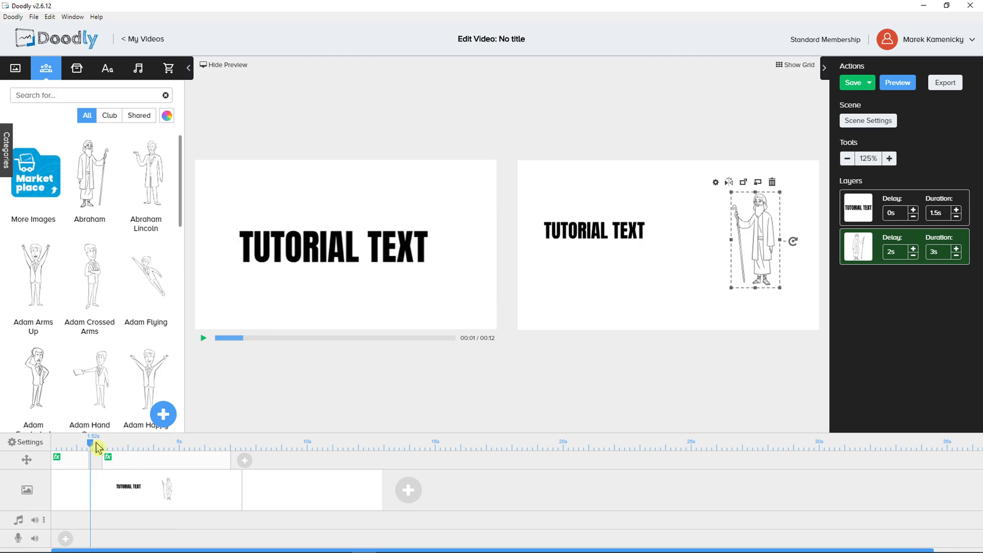
click(99, 444)
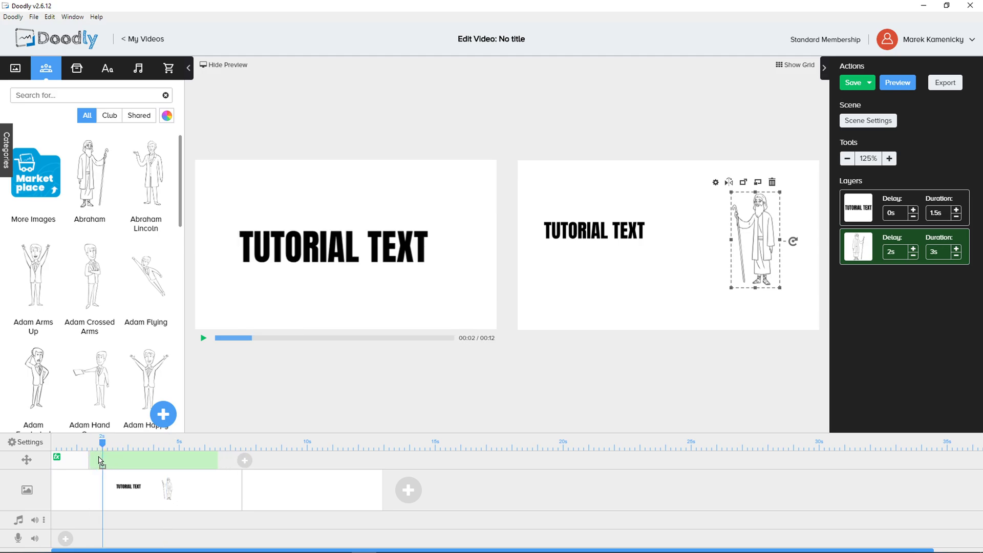
click(100, 462)
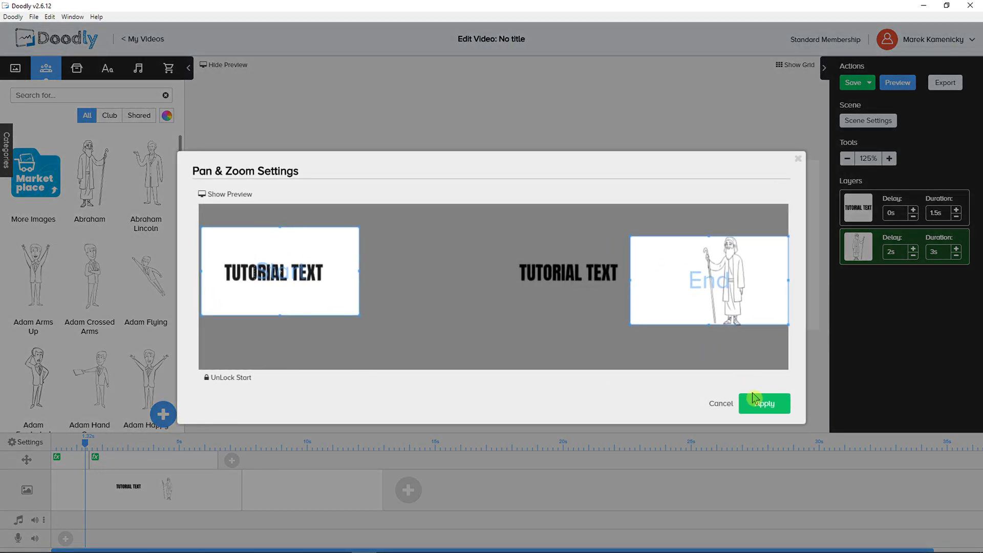
click(753, 398)
drag(85, 444, 45, 449)
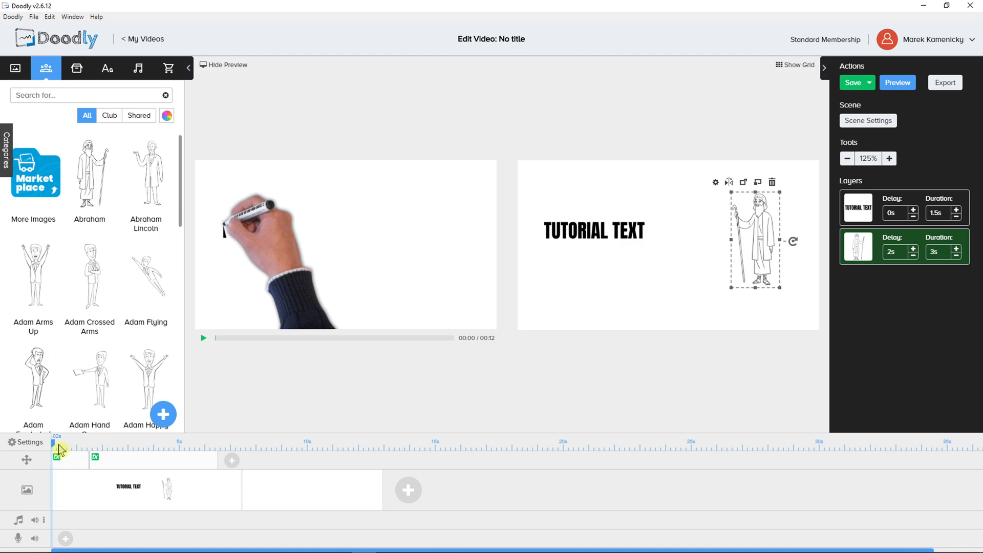
mouse_move(59, 450)
mouse_down()
mouse_move(242, 450)
mouse_move(131, 450)
mouse_up()
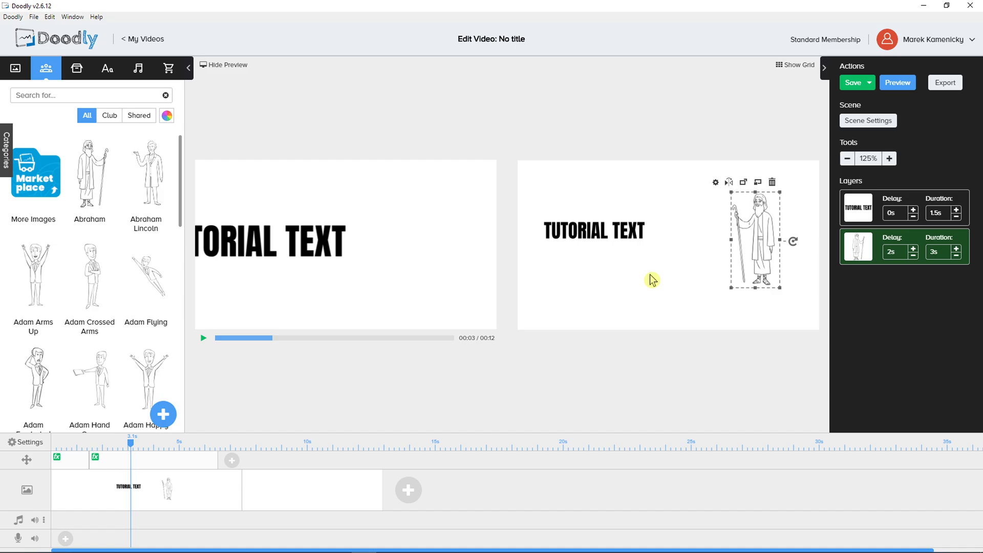
- Nudge Abraham left with the arrow key, reapply the camera move, and move the playhead back
key(Left)
key(Left)
key(Left)
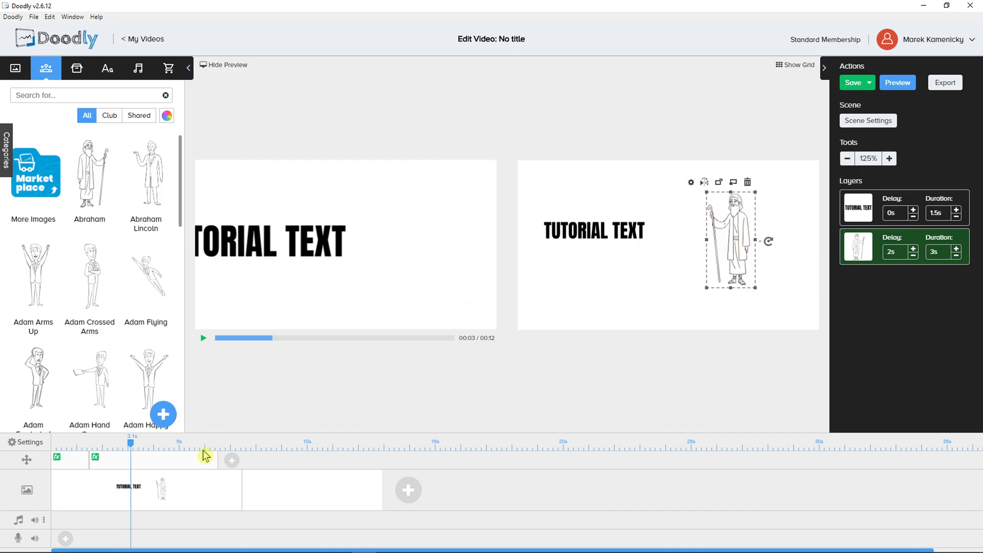
click(178, 464)
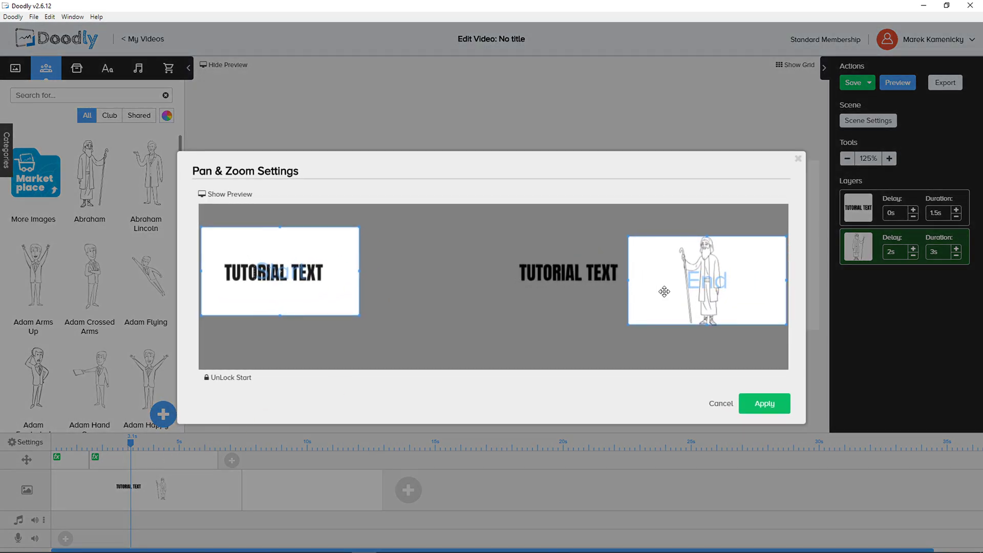
click(753, 410)
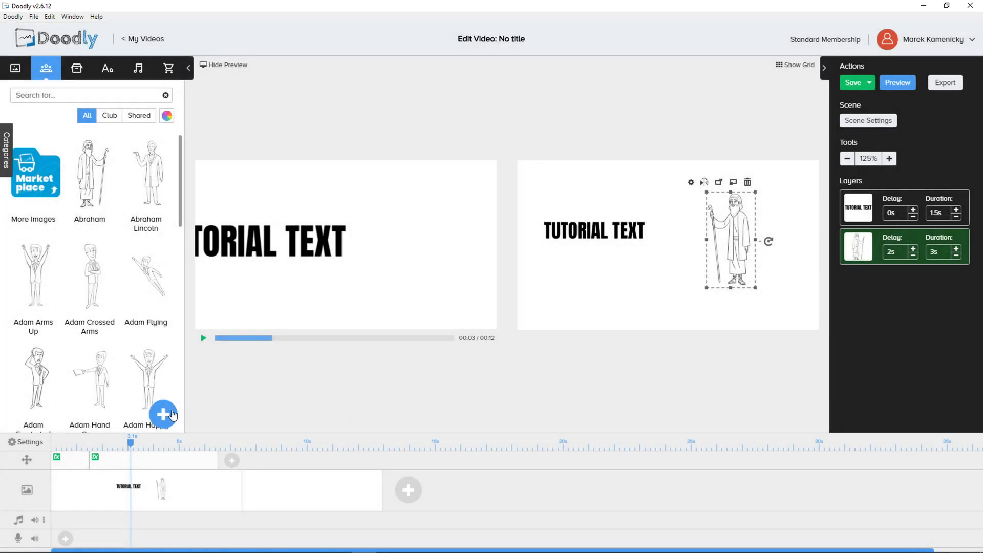
mouse_move(132, 446)
mouse_down()
mouse_move(53, 454)
mouse_move(228, 449)
mouse_up()
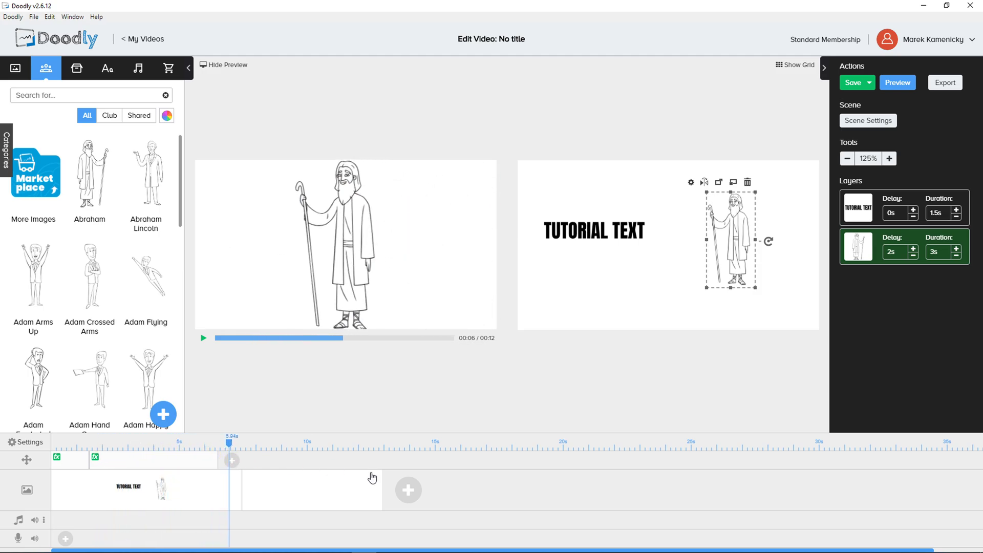
- Add an empty scene after the last one, then delete it again
click(408, 491)
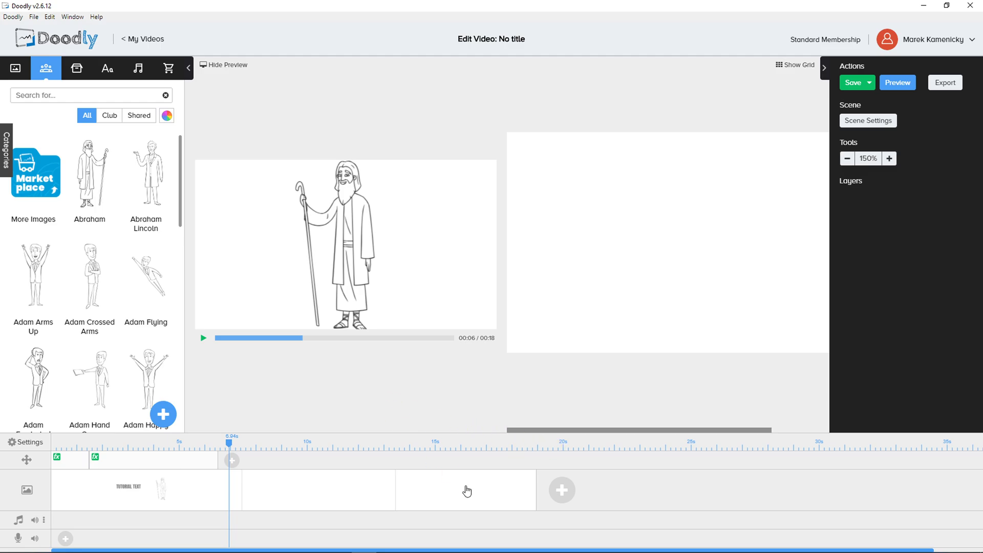
right_click(227, 478)
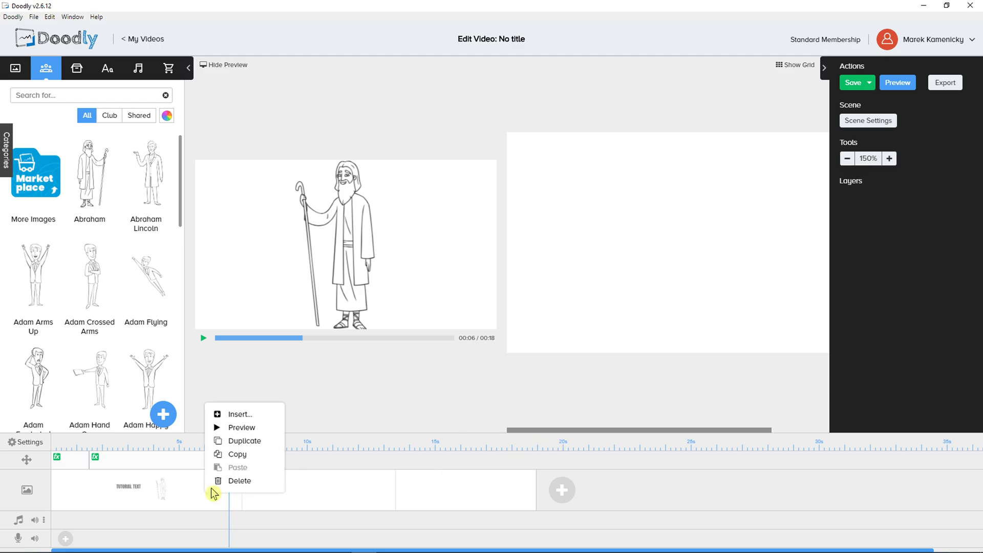
click(237, 478)
click(513, 299)
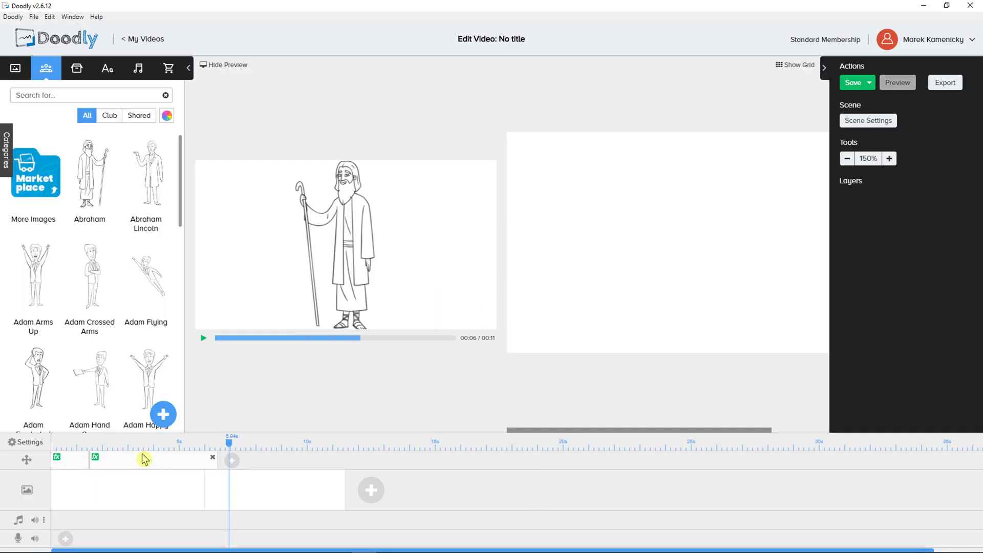
- Delete both pan & zoom effects from the camera track, confirming each removal
right_click(144, 458)
click(149, 468)
click(502, 304)
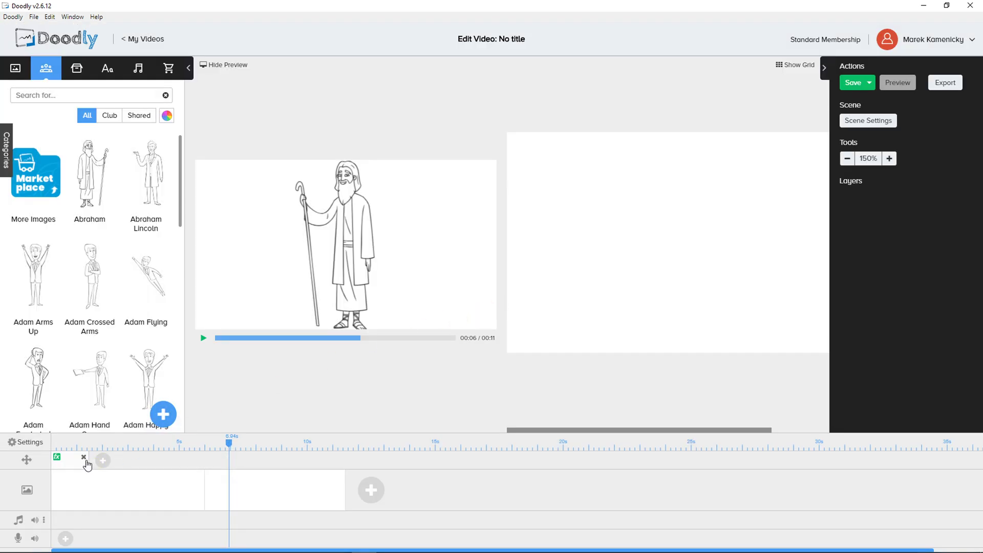
click(71, 461)
click(714, 405)
right_click(57, 459)
click(82, 472)
click(533, 307)
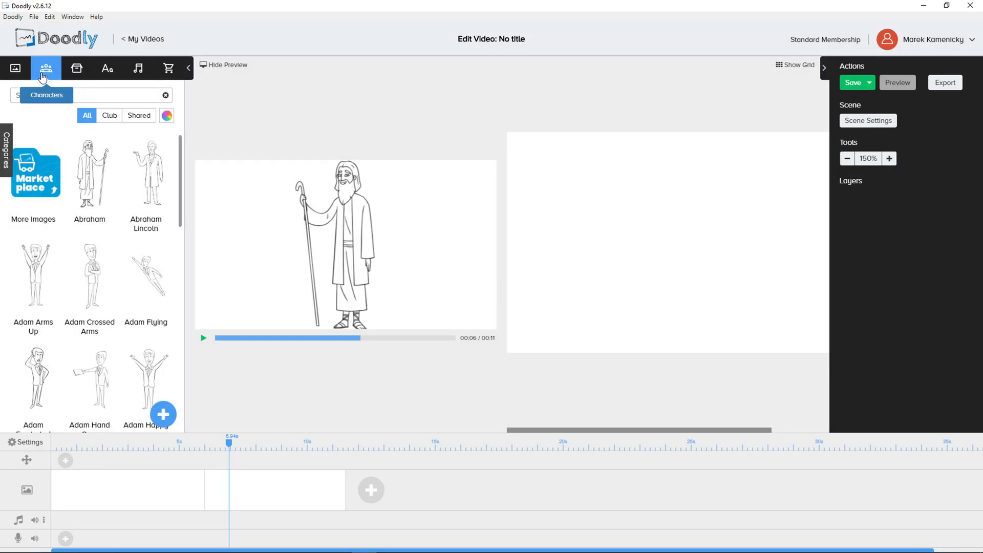
- Place the office illustration of a woman at her desk onto the canvas and hide the preview
click(16, 68)
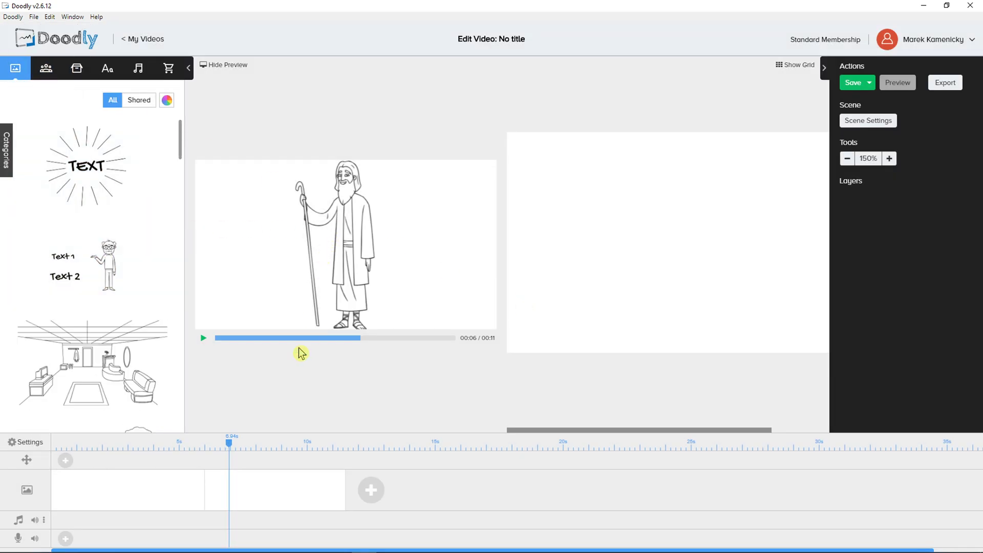
drag(229, 443, 53, 443)
scroll(104, 354, down, 4)
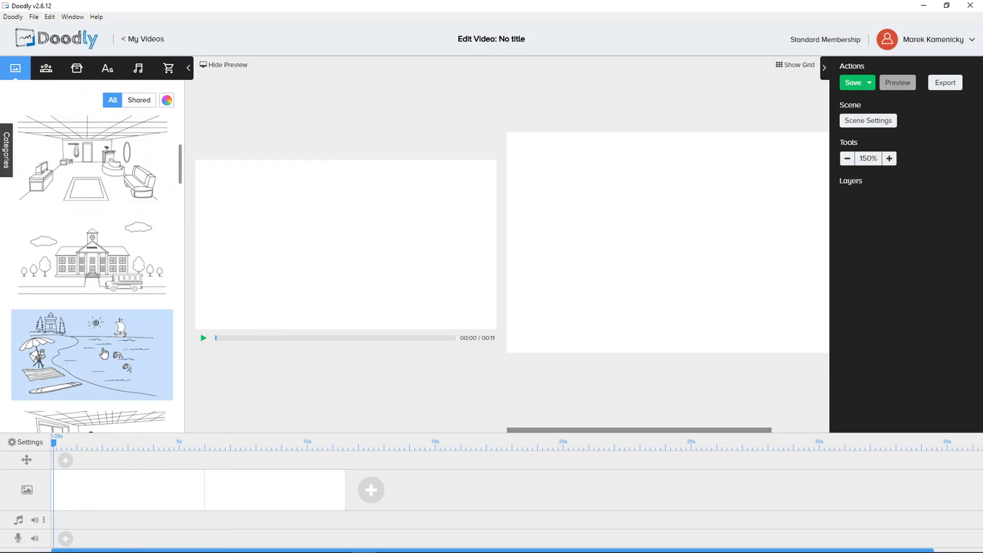
scroll(104, 353, down, 2)
scroll(106, 348, down, 2)
scroll(109, 343, down, 2)
scroll(110, 340, down, 2)
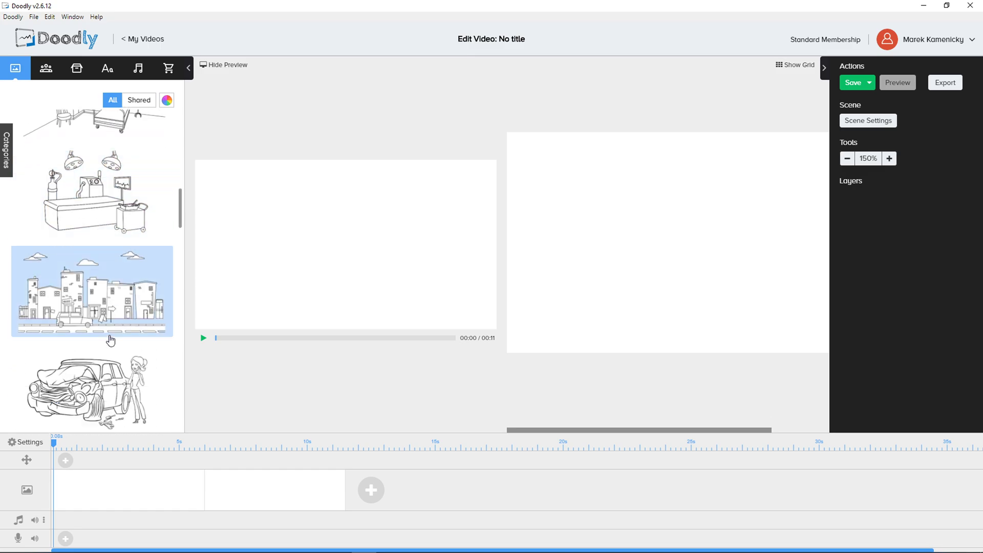
scroll(110, 340, down, 2)
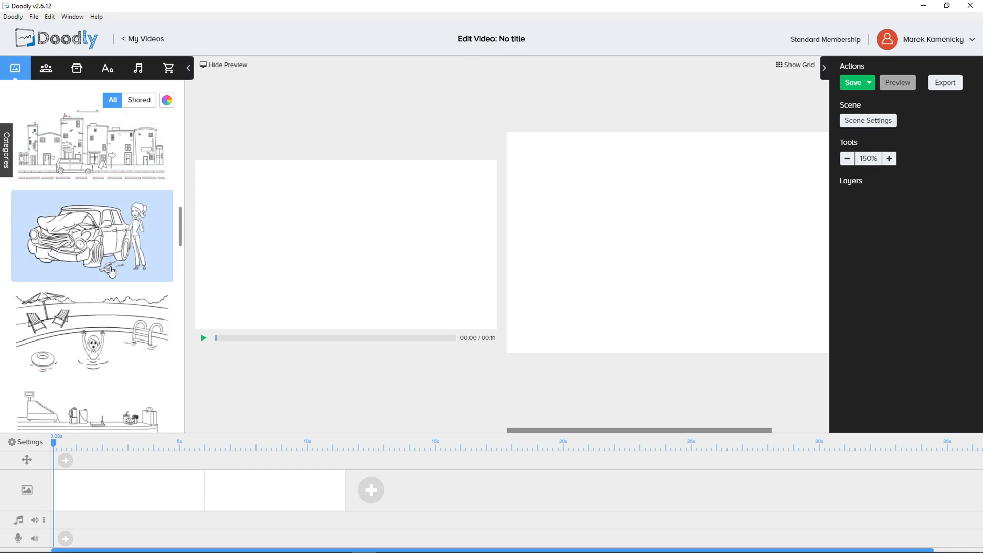
scroll(110, 279, down, 5)
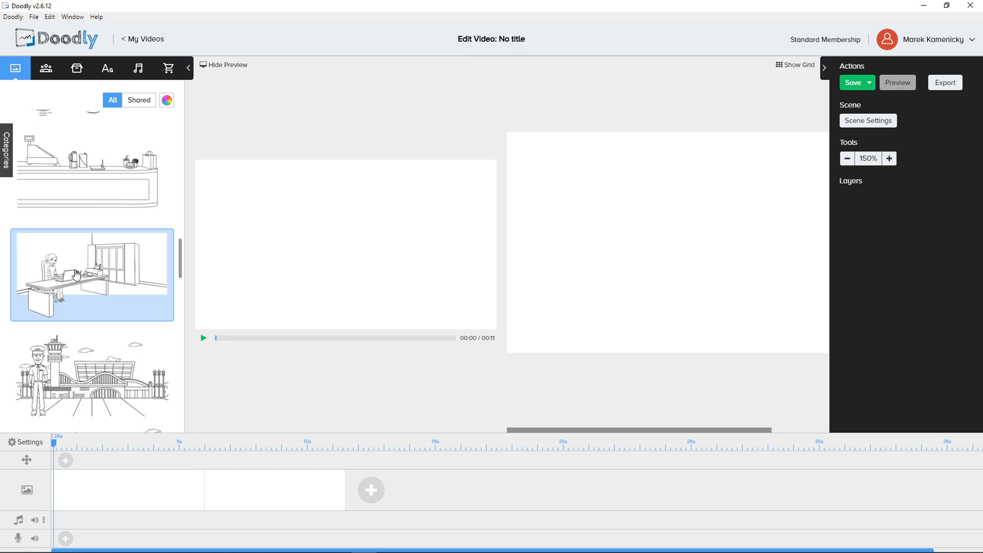
drag(76, 275, 580, 267)
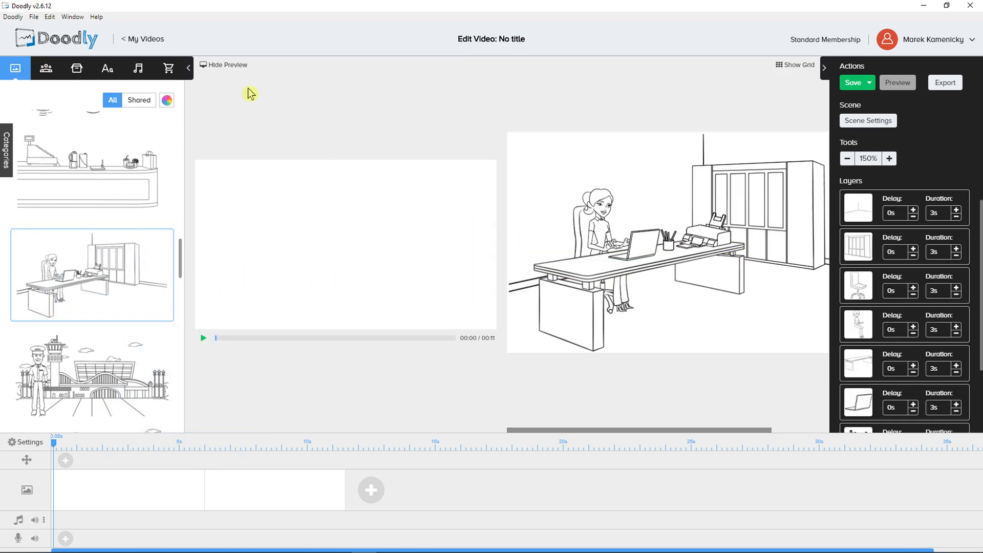
click(210, 69)
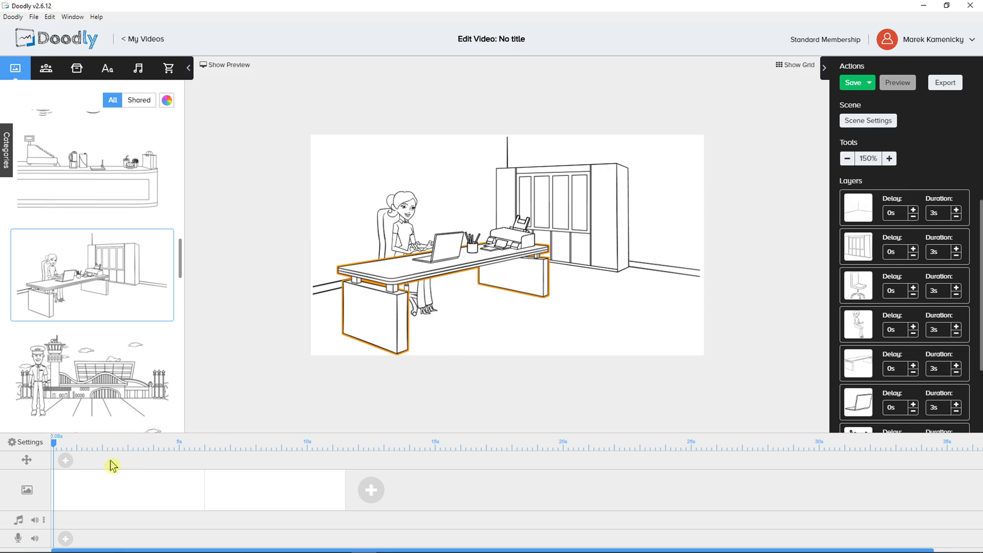
- Delete the leftover empty scene from the timeline
click(93, 481)
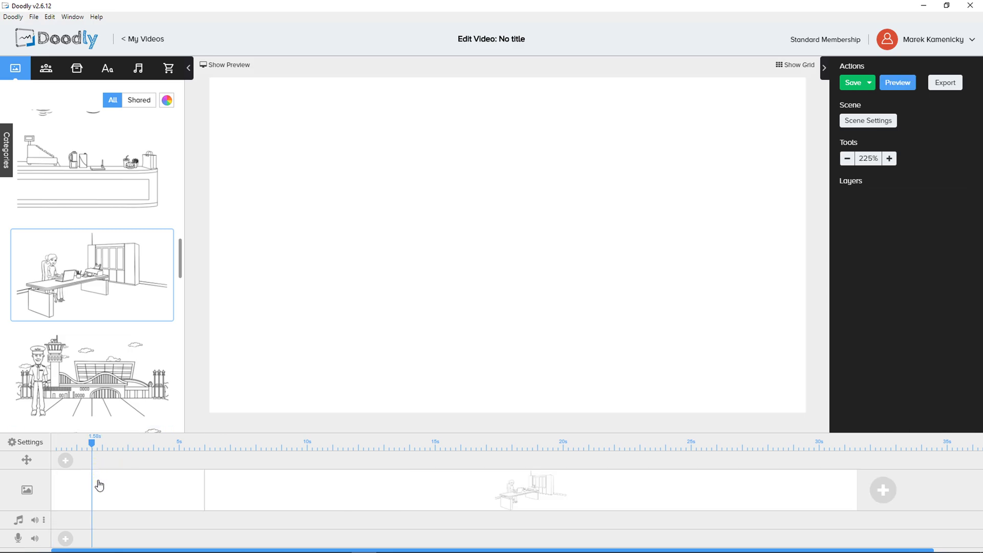
right_click(155, 485)
click(176, 474)
click(521, 303)
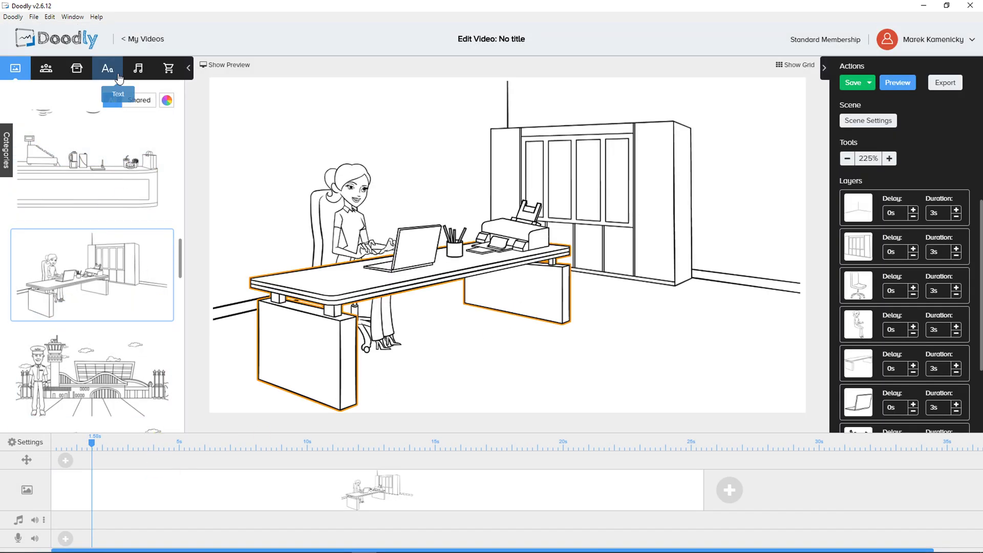
- Add Anton Regular text reading OFFICE, enlarge it, and place it at the upper left
click(119, 78)
drag(92, 235, 314, 136)
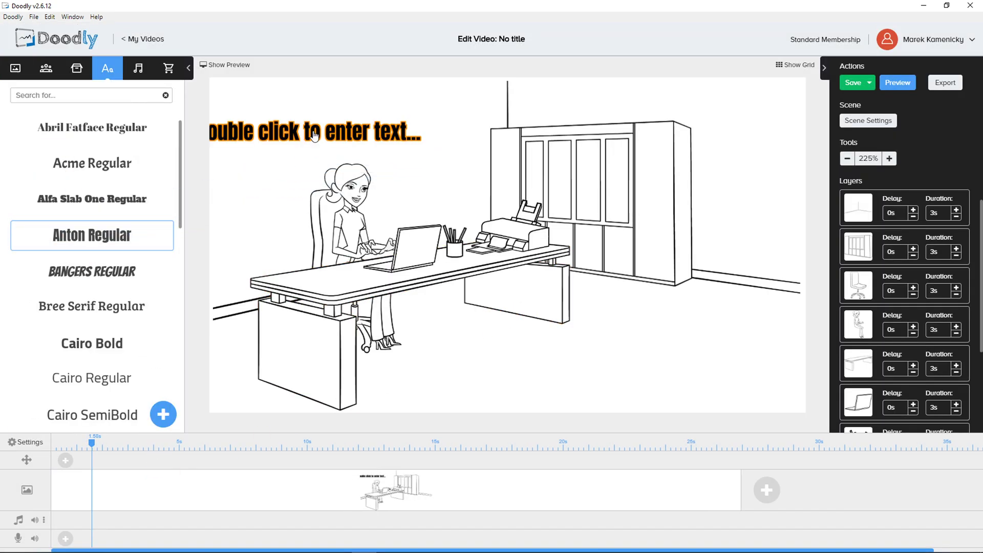
double_click(315, 128)
double_click(414, 233)
text(OFFICE)
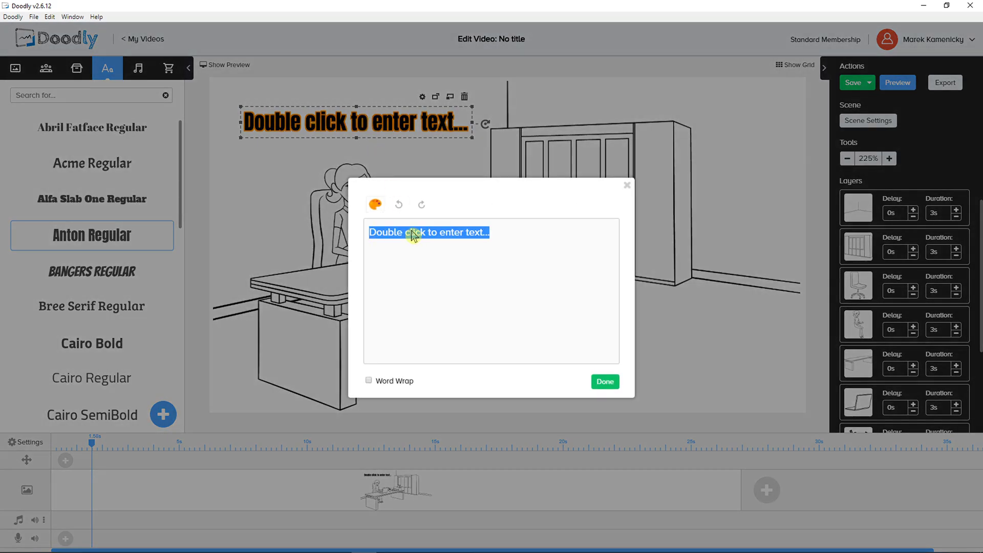
click(617, 384)
drag(401, 154, 455, 169)
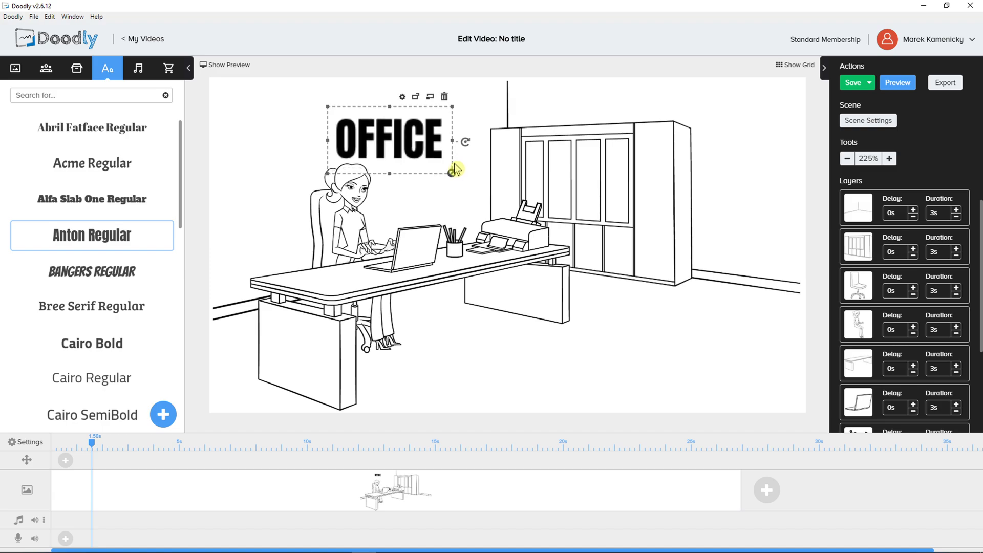
drag(413, 142, 378, 131)
drag(413, 160, 411, 161)
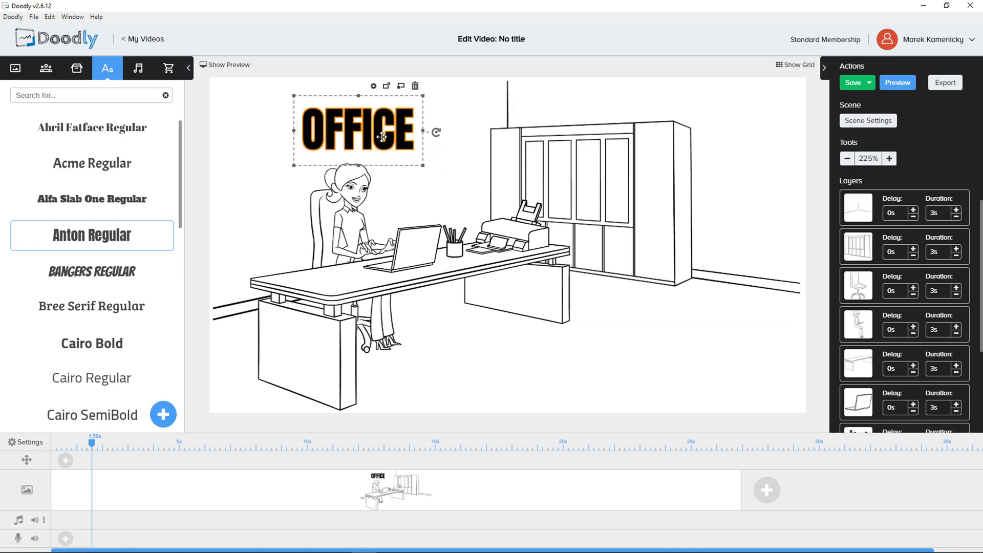
click(45, 68)
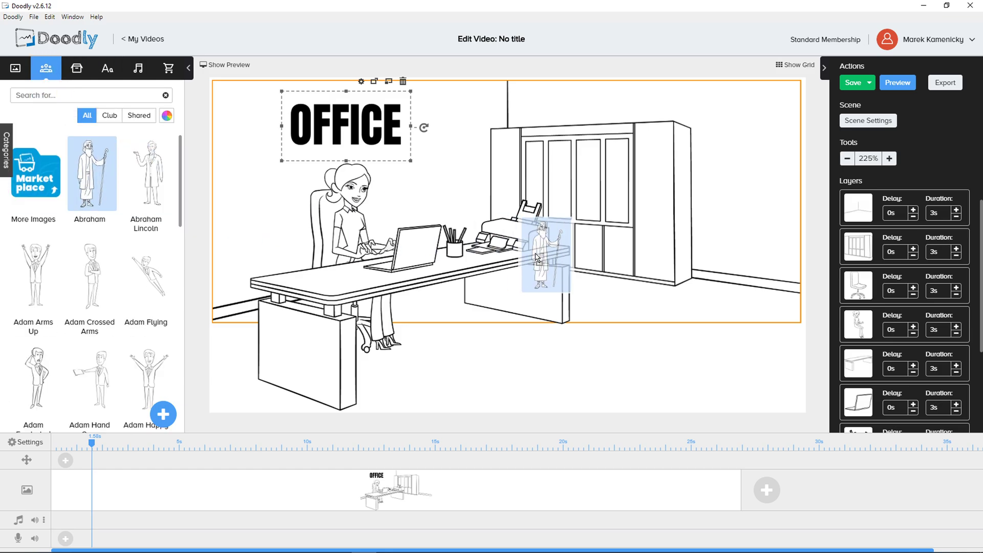
- Add Abraham at the right of the scene, then delete him
drag(78, 139, 643, 304)
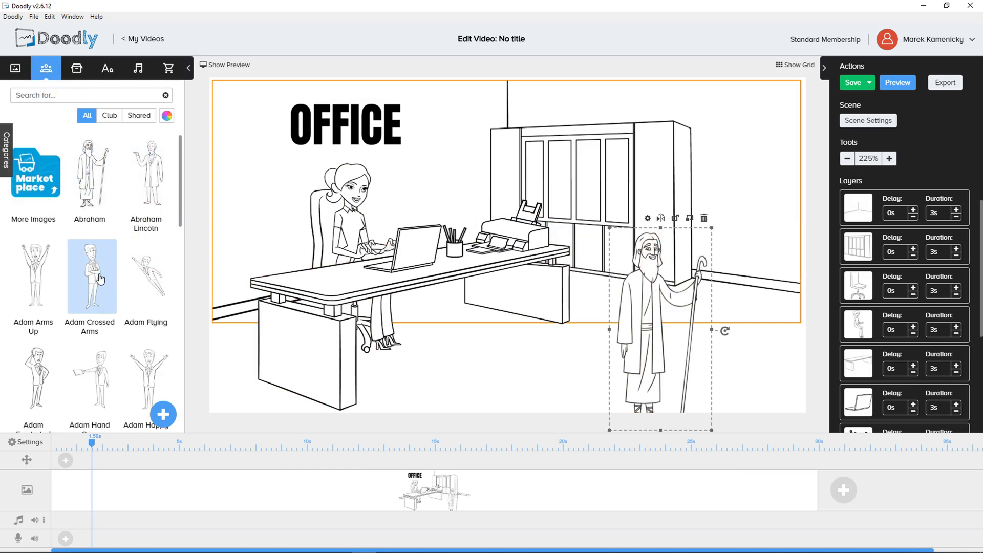
key(Delete)
click(522, 314)
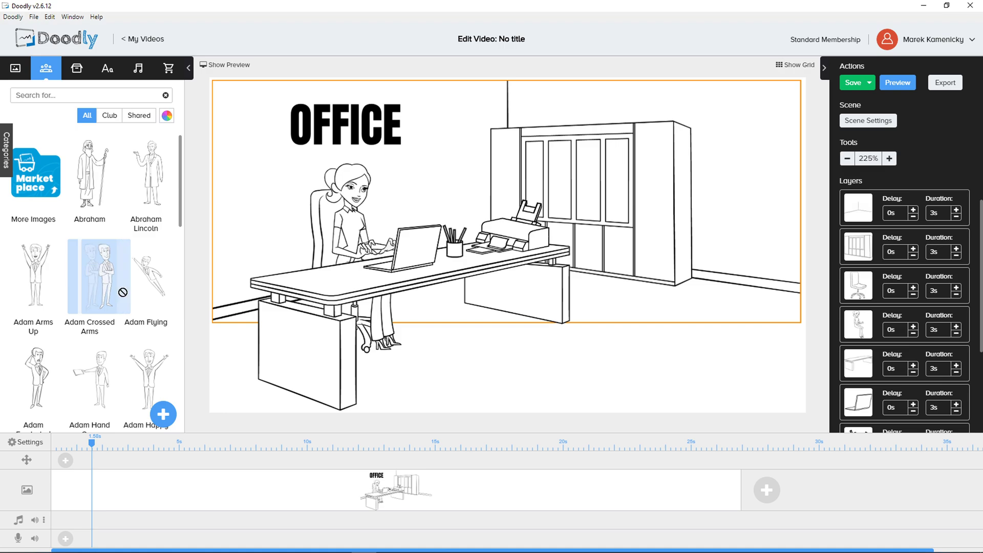
- Place and resize Adam Crossed Arms at the right, then show the preview again
mouse_move(92, 277)
mouse_down()
mouse_move(709, 296)
mouse_move(668, 222)
mouse_up()
click(737, 163)
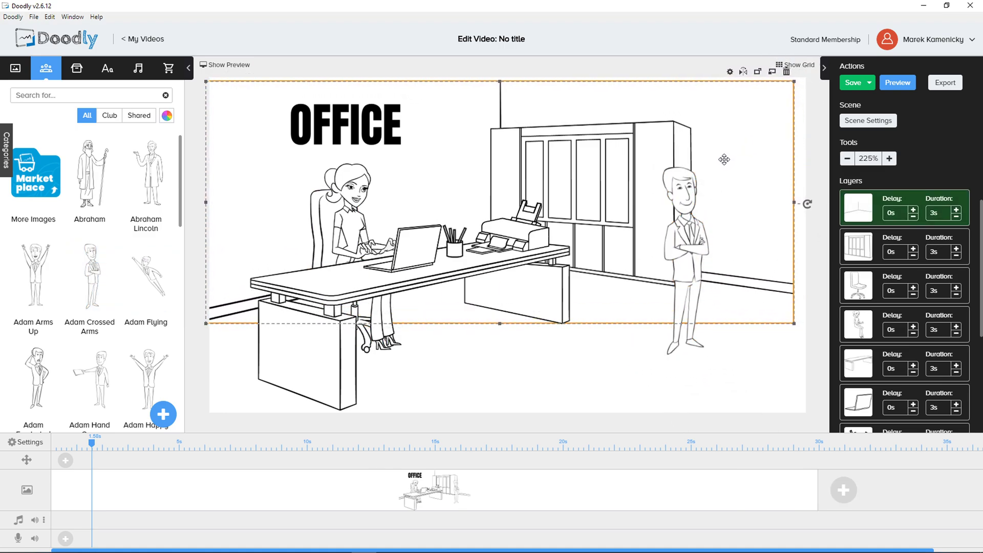
mouse_move(731, 164)
mouse_down()
mouse_move(722, 160)
mouse_move(731, 178)
mouse_move(774, 144)
mouse_up()
click(680, 263)
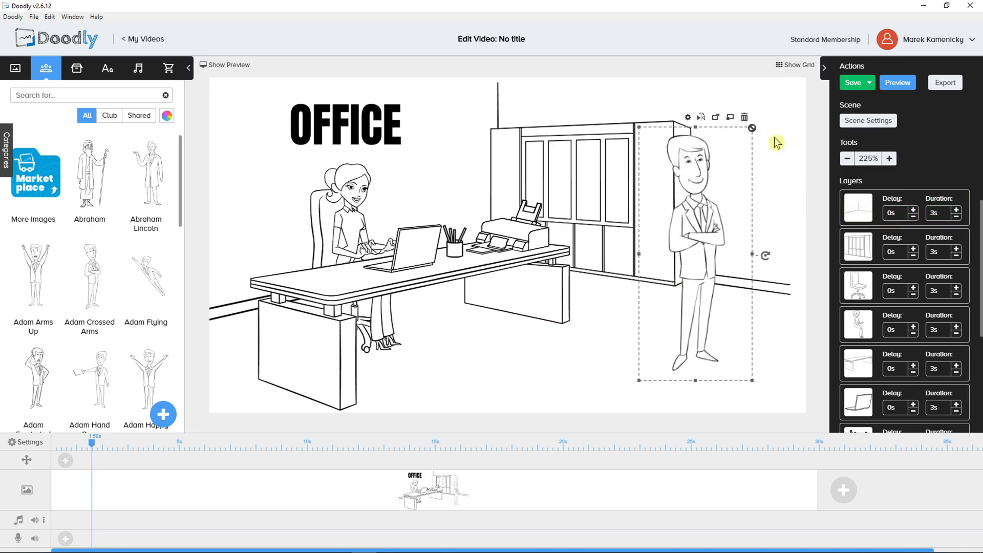
drag(701, 151, 727, 150)
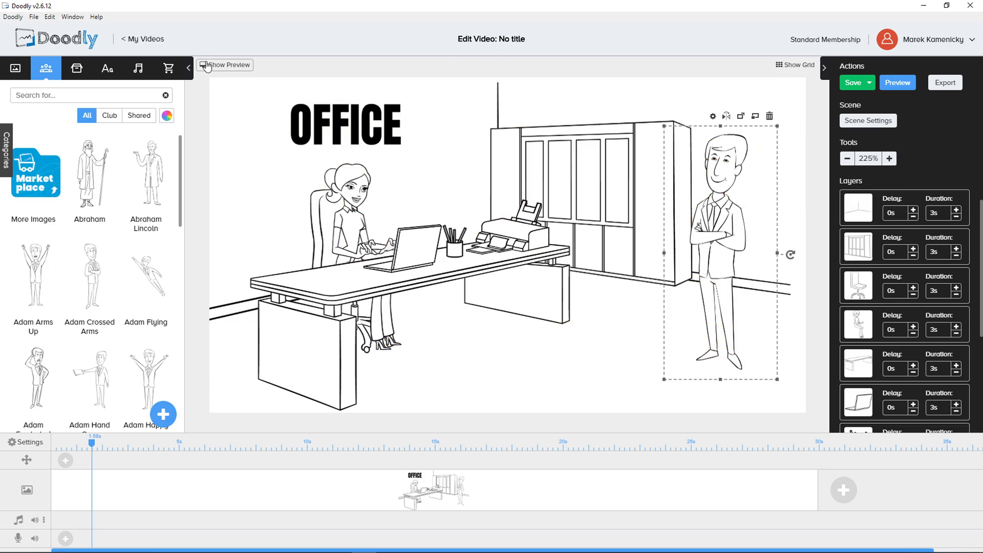
click(225, 65)
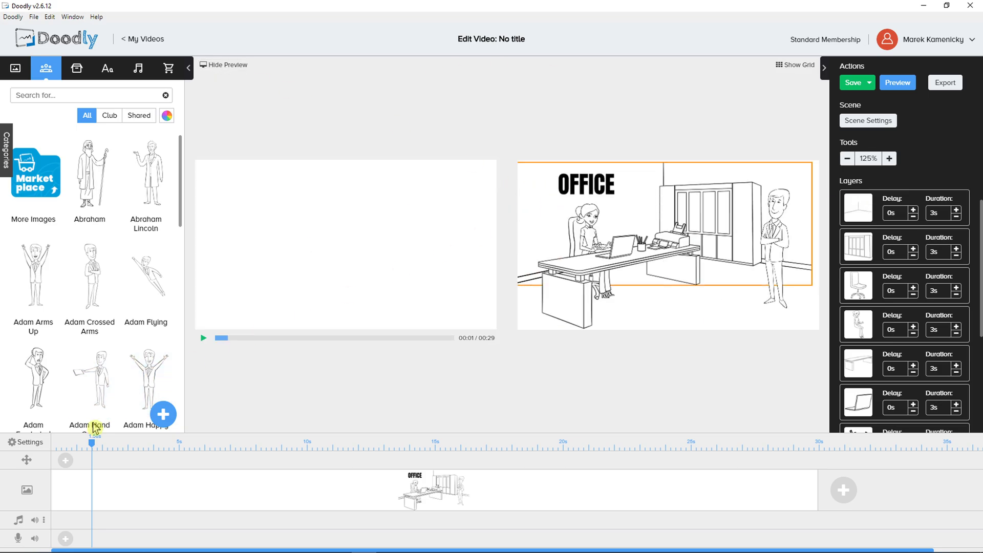
- Move the wall layer above OFFICE in the layer order, then rewind the timeline to the start
click(759, 261)
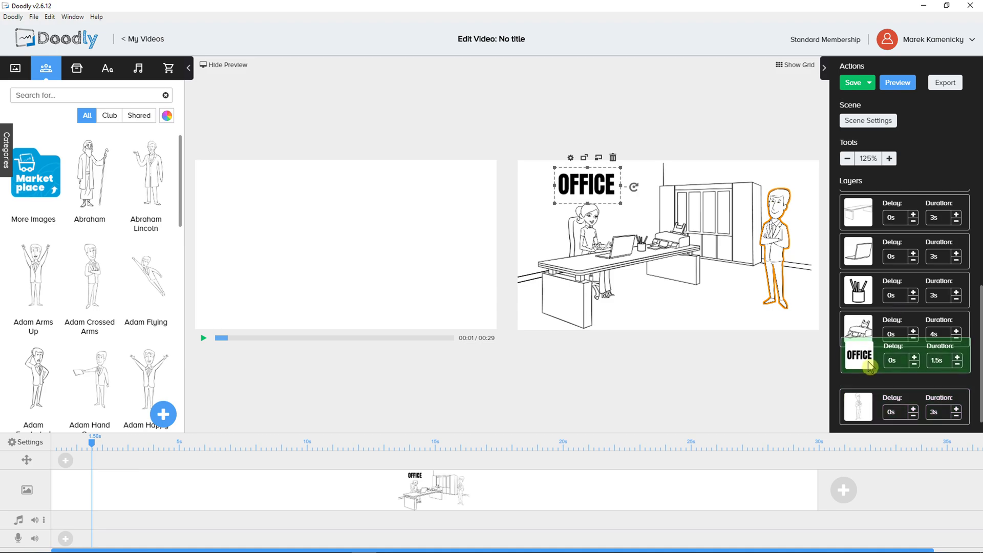
drag(865, 382, 858, 208)
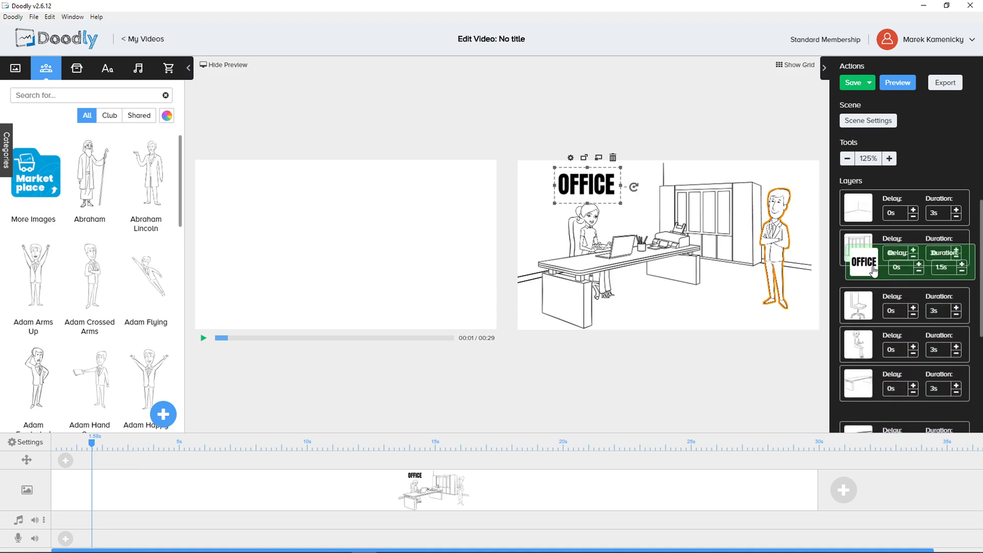
click(595, 186)
drag(595, 186, 600, 186)
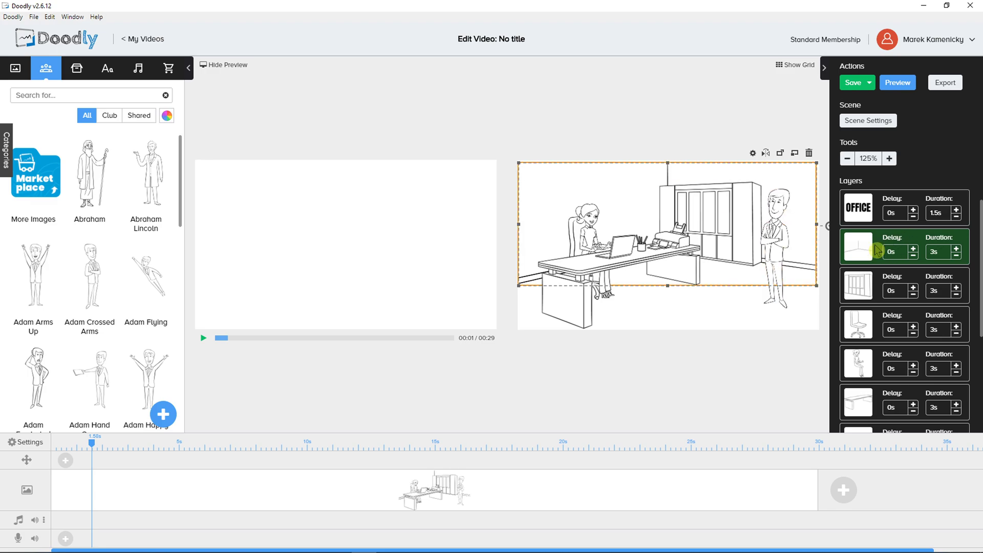
drag(877, 251, 877, 210)
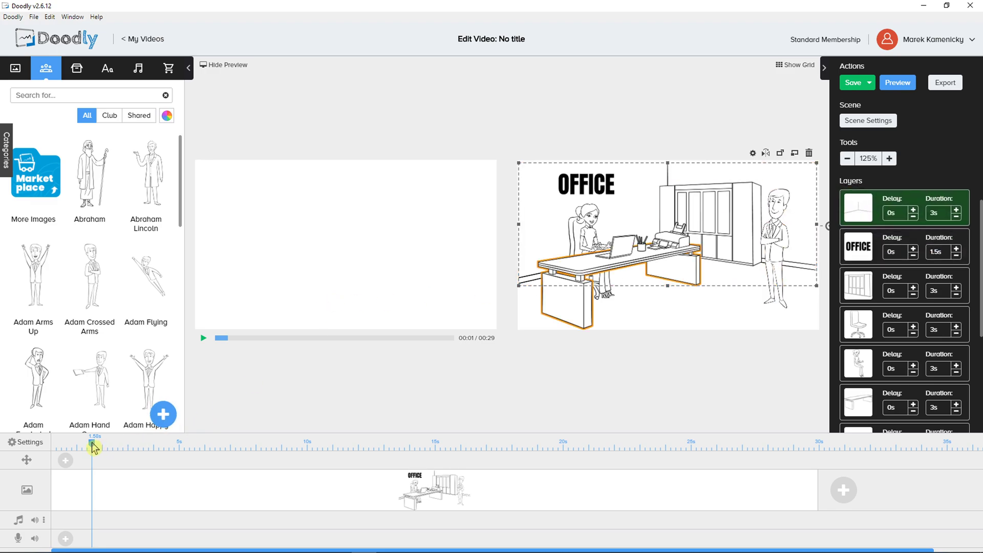
mouse_move(92, 443)
mouse_down()
mouse_move(46, 447)
mouse_move(121, 454)
mouse_up()
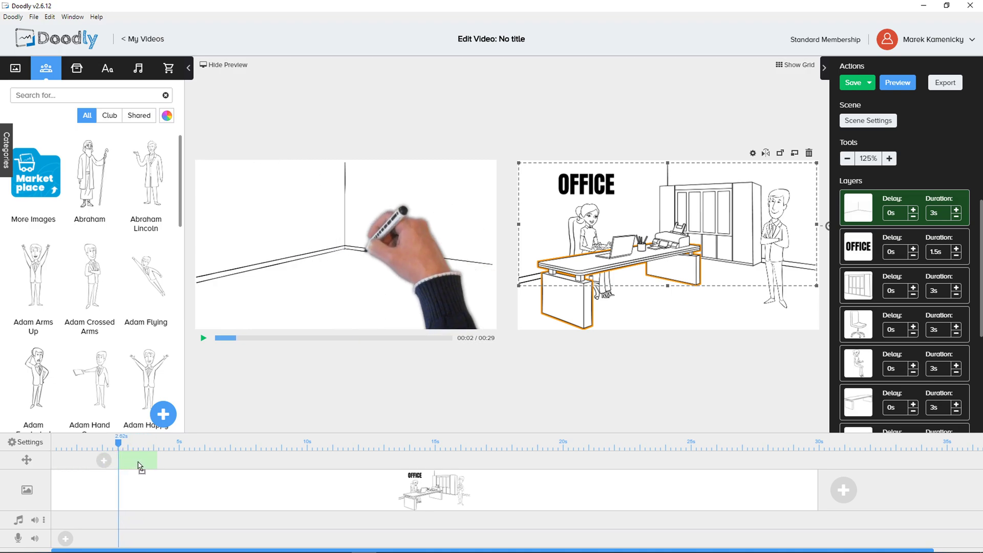
- Set the 3-second camera move to start on the full scene and end framed on the OFFICE title
mouse_move(119, 444)
mouse_down()
mouse_move(145, 450)
mouse_move(126, 444)
mouse_up()
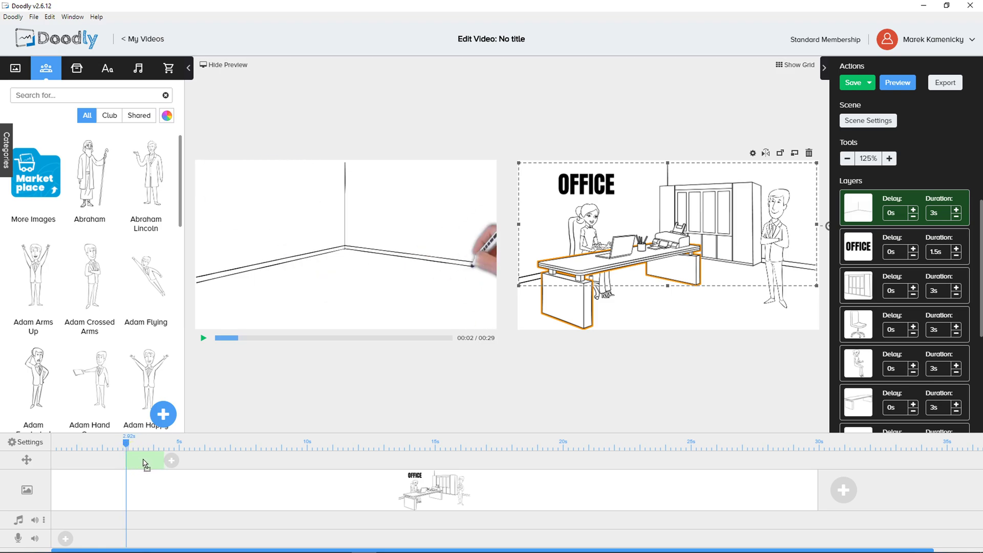
click(137, 463)
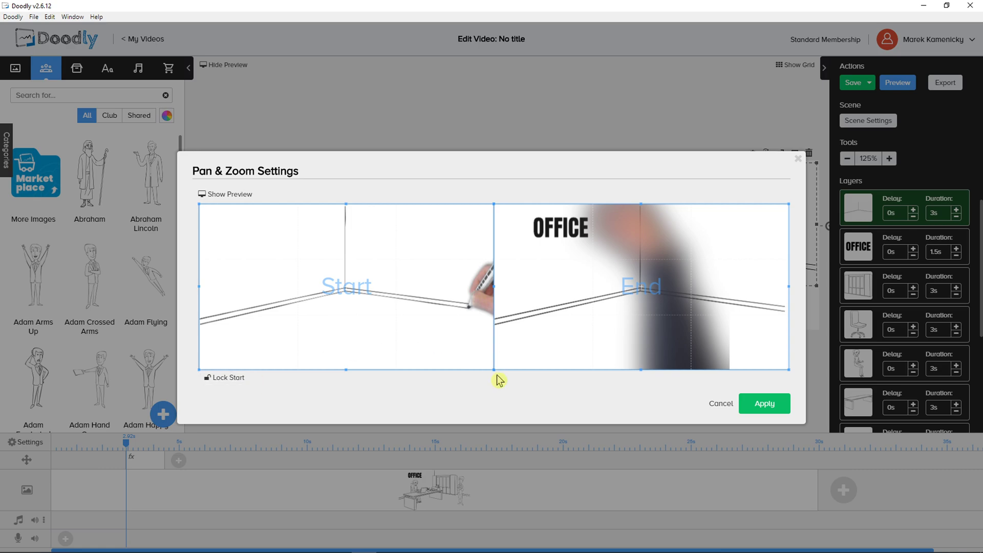
drag(495, 370, 332, 281)
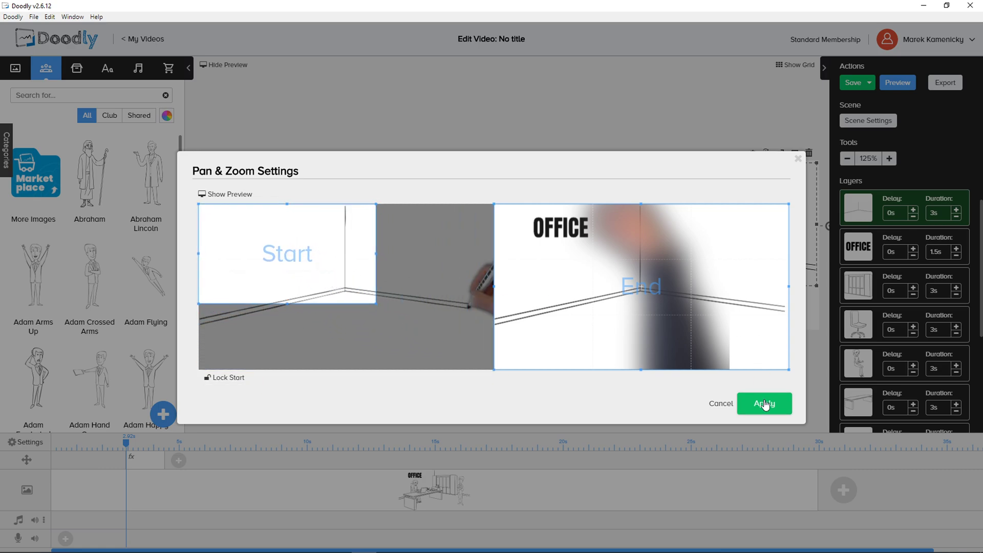
drag(788, 370, 639, 286)
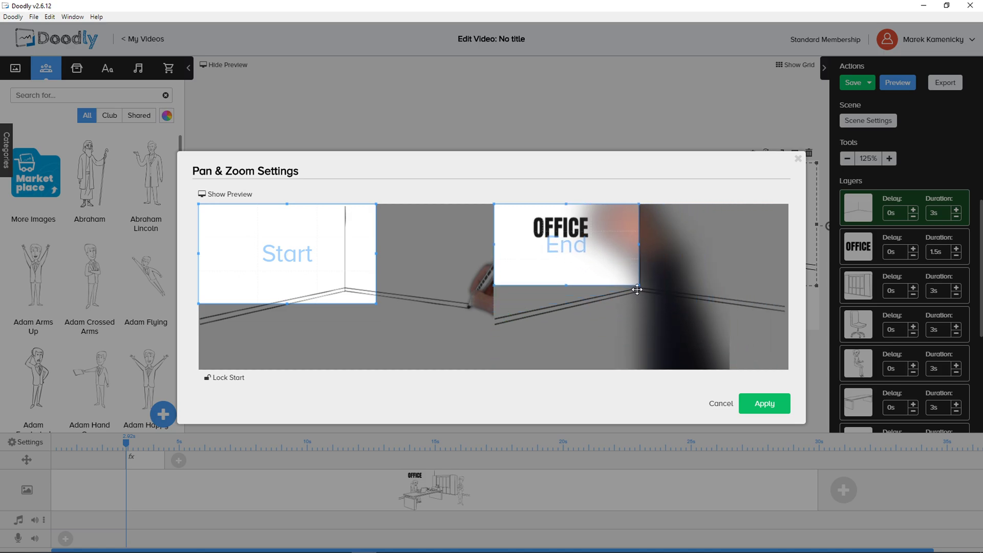
drag(381, 304, 494, 348)
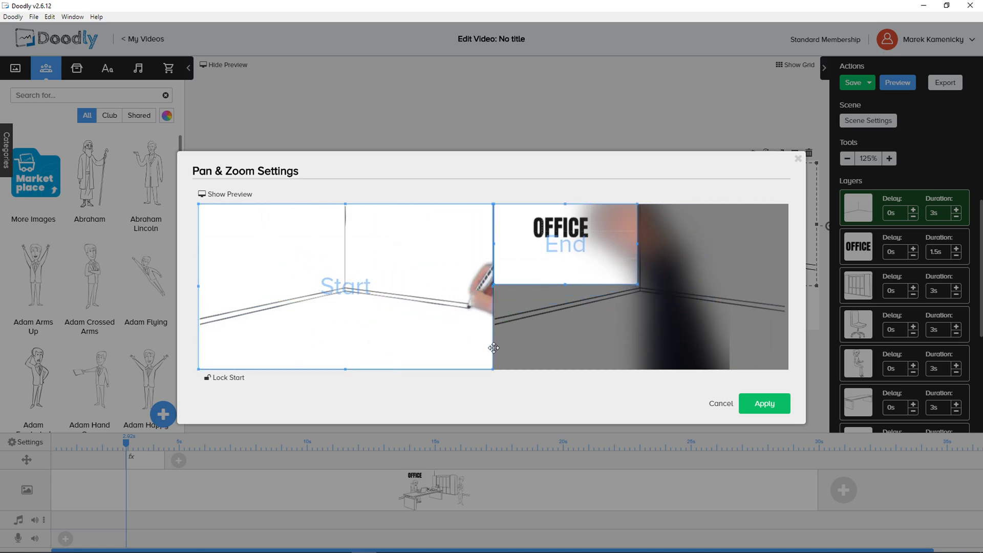
click(762, 407)
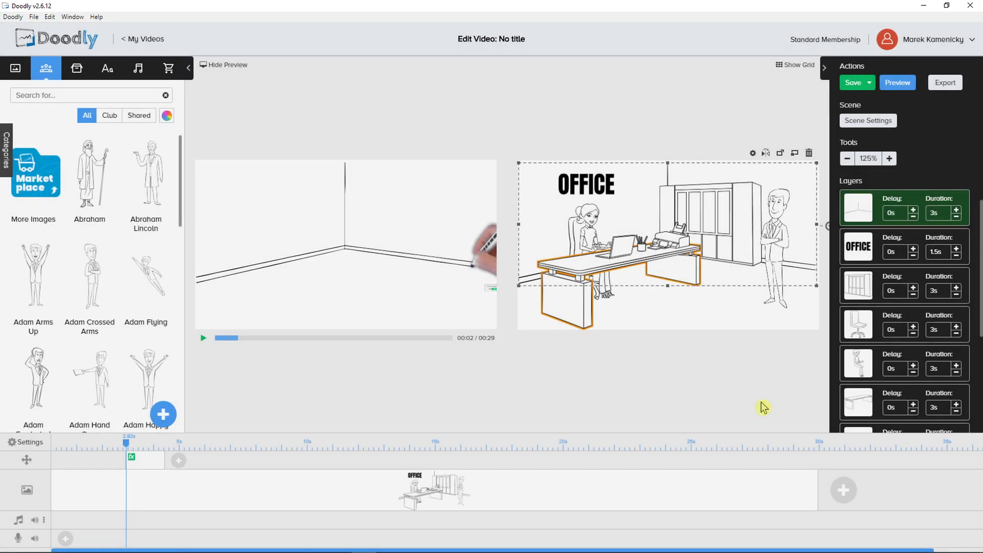
drag(123, 448, 99, 450)
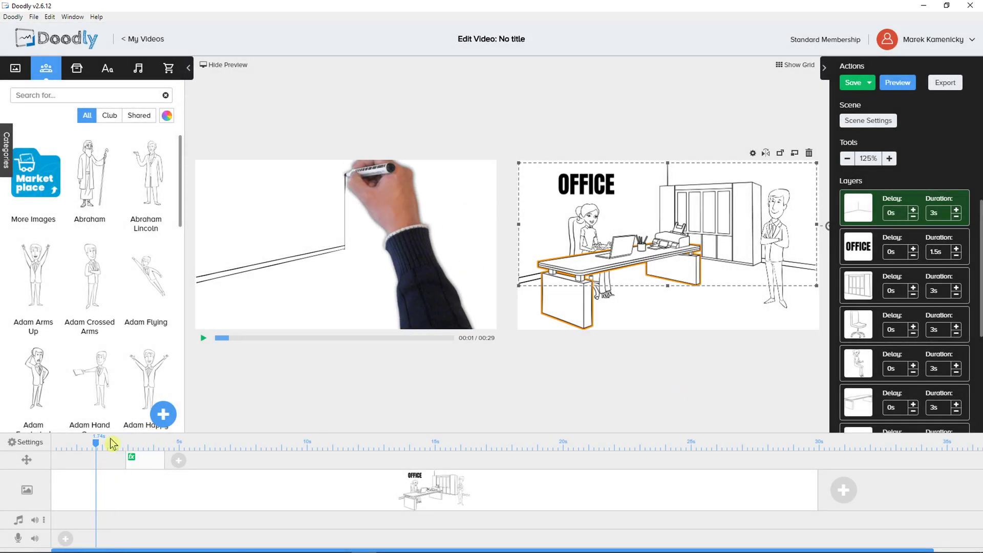
click(206, 340)
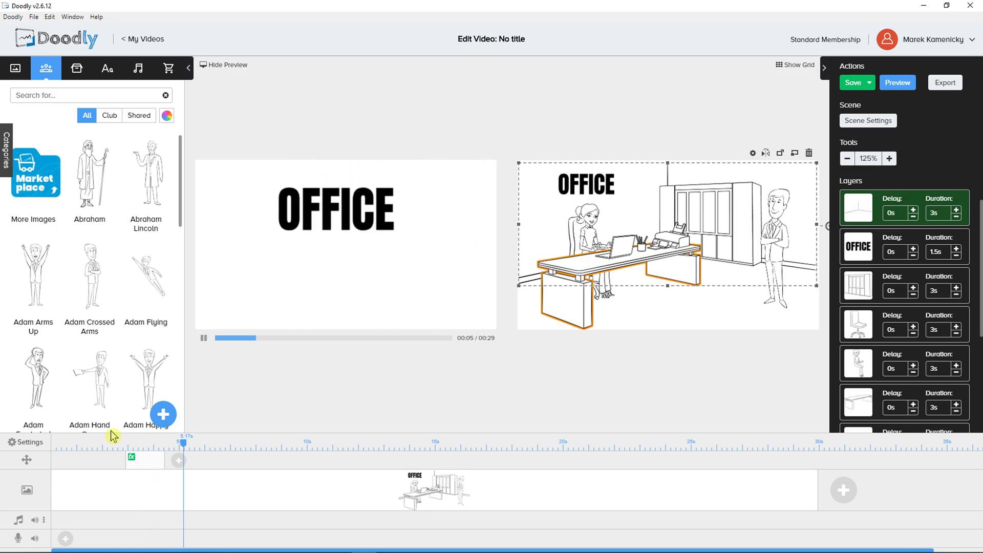
click(155, 462)
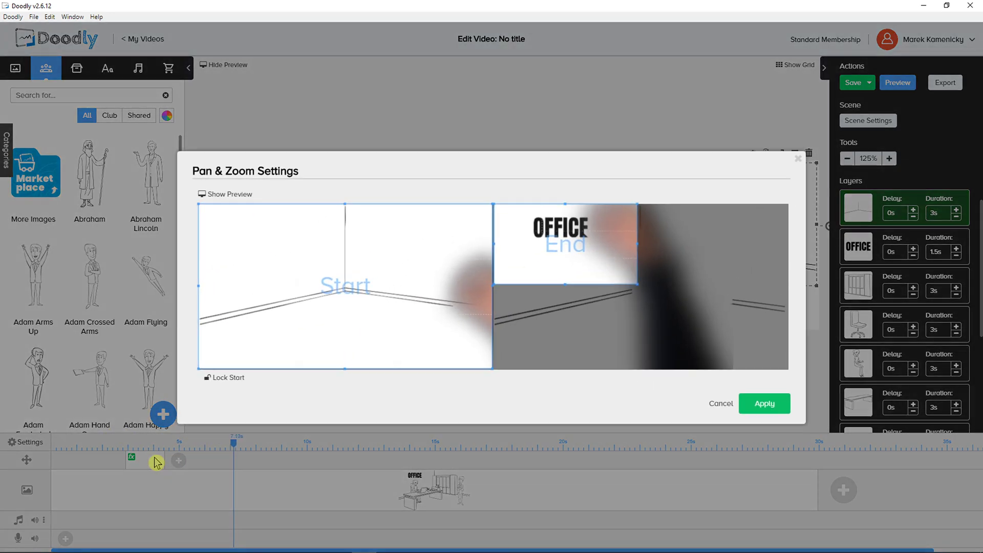
click(741, 413)
click(172, 443)
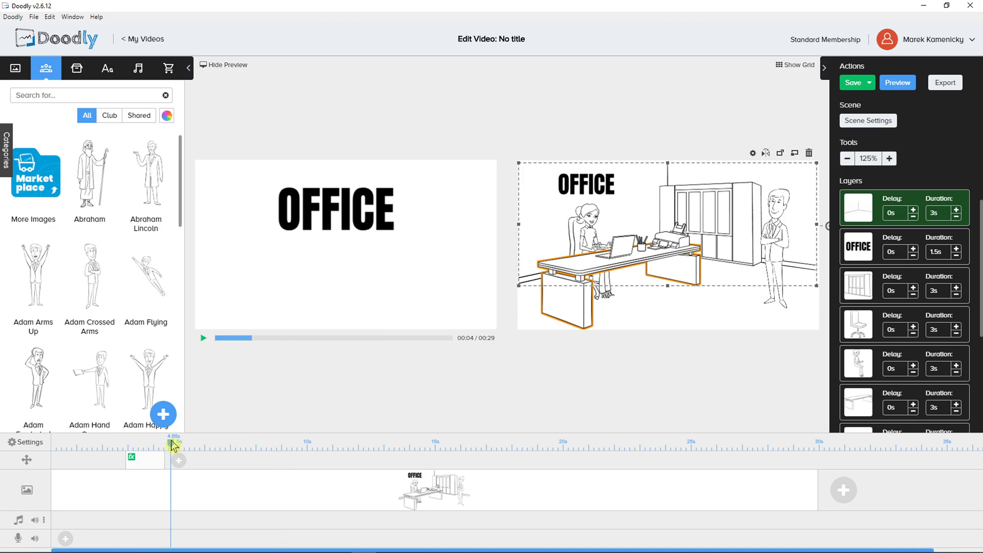
mouse_move(172, 447)
mouse_down()
mouse_move(121, 448)
mouse_move(165, 452)
mouse_up()
- Add a second camera move with full-size Start and End frames, pulling back to the whole scene
click(178, 459)
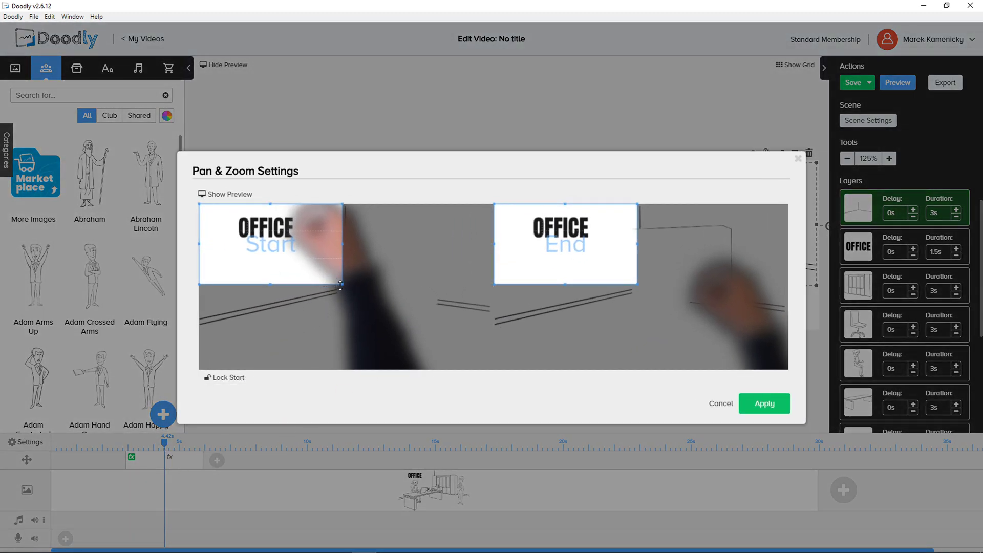
drag(341, 285, 494, 358)
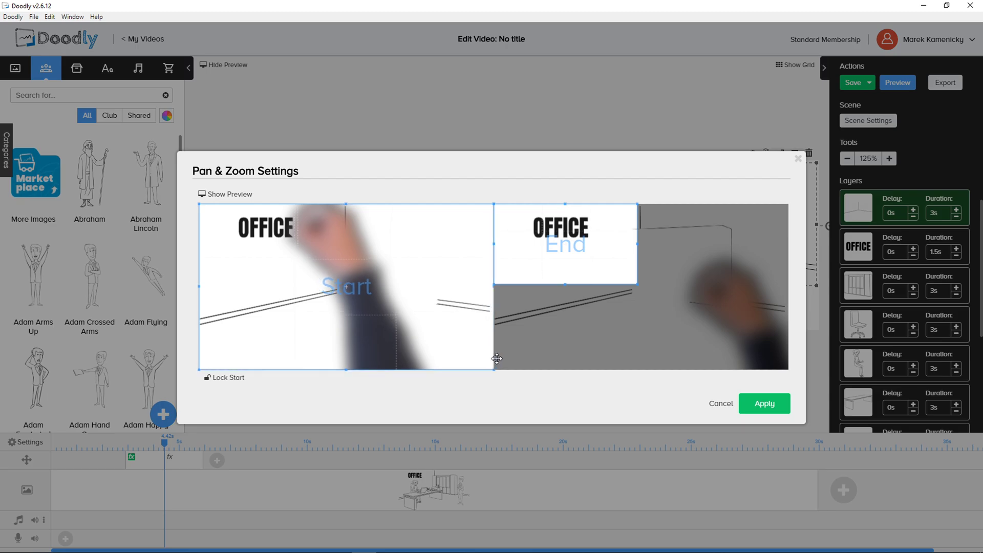
drag(639, 284, 788, 349)
click(758, 405)
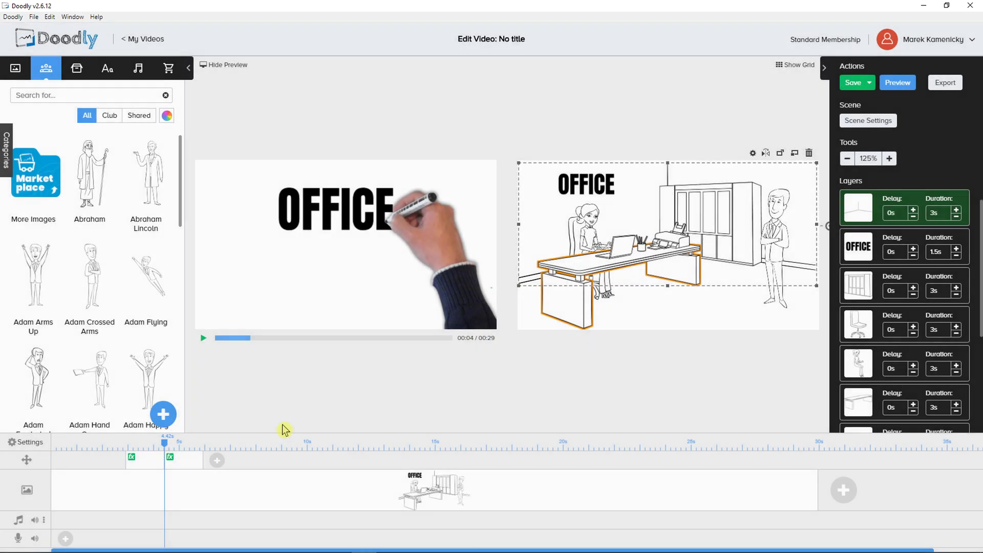
mouse_move(166, 448)
mouse_down()
mouse_move(133, 454)
mouse_move(370, 464)
mouse_move(321, 445)
mouse_move(290, 446)
mouse_move(396, 464)
mouse_up()
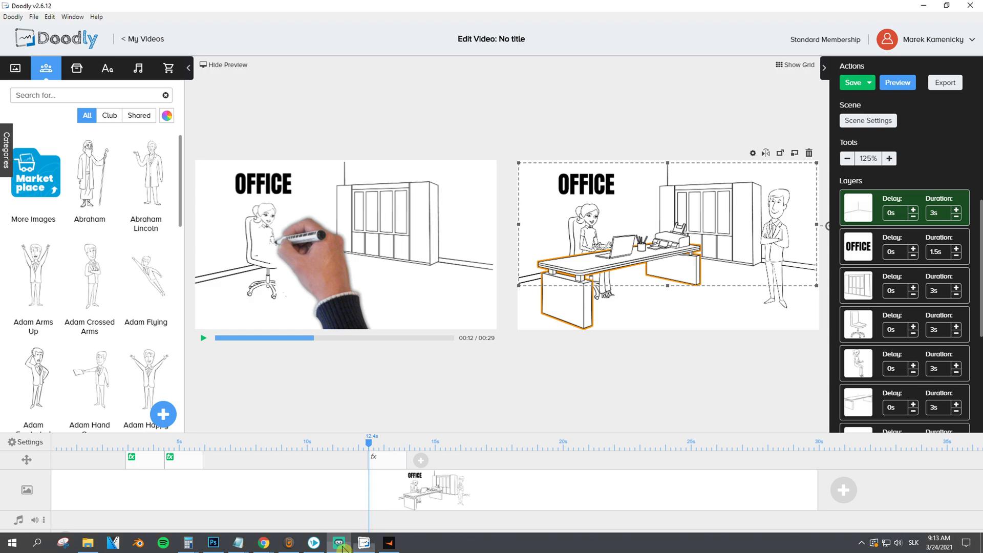
- Drag the camera move near 12 seconds along the camera track to about 27 seconds
drag(385, 462, 371, 464)
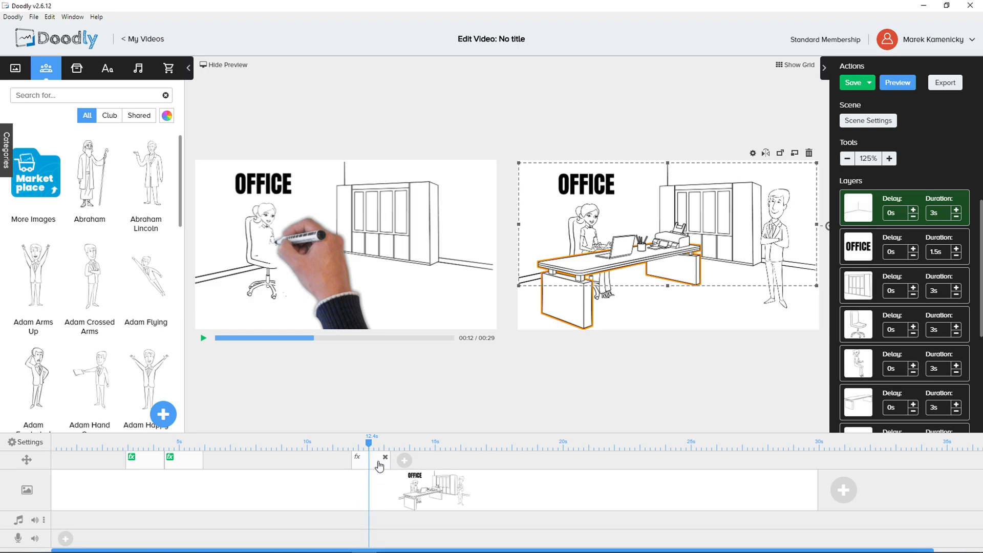
mouse_move(370, 462)
mouse_down()
mouse_move(389, 464)
mouse_move(407, 445)
mouse_move(768, 454)
mouse_move(749, 449)
mouse_up()
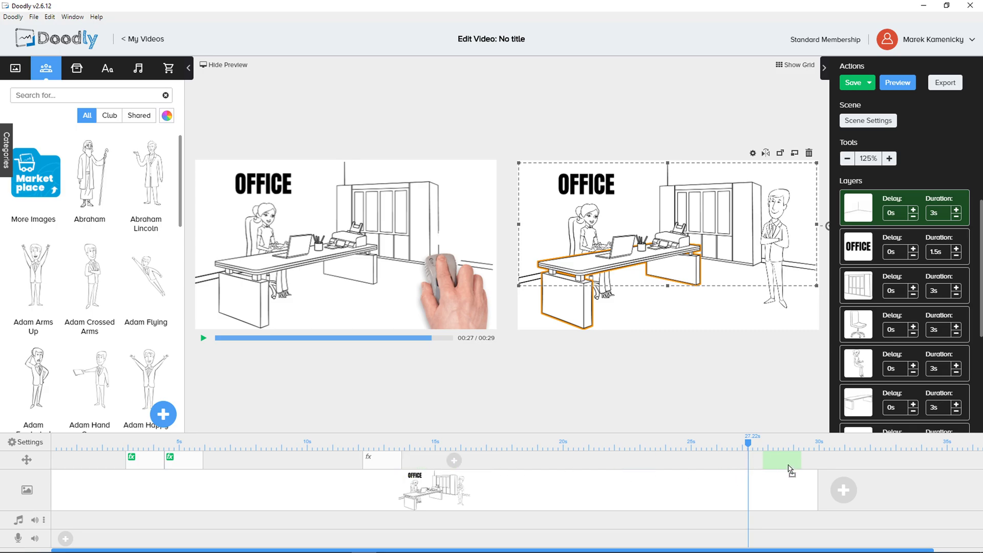
- Make the 27-second camera move end on a close framing of Adam standing at the right
click(769, 468)
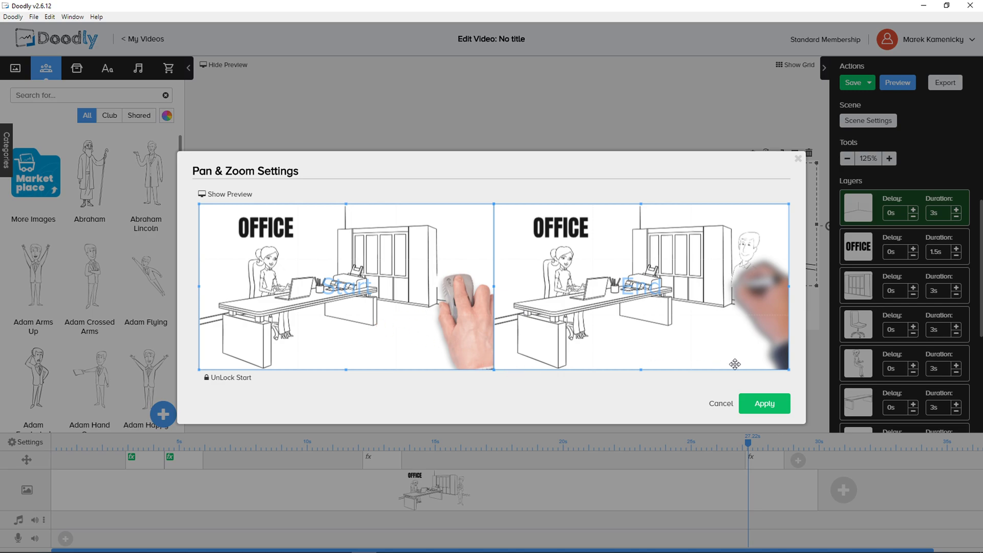
mouse_move(789, 370)
mouse_down()
mouse_move(657, 294)
mouse_move(744, 305)
mouse_up()
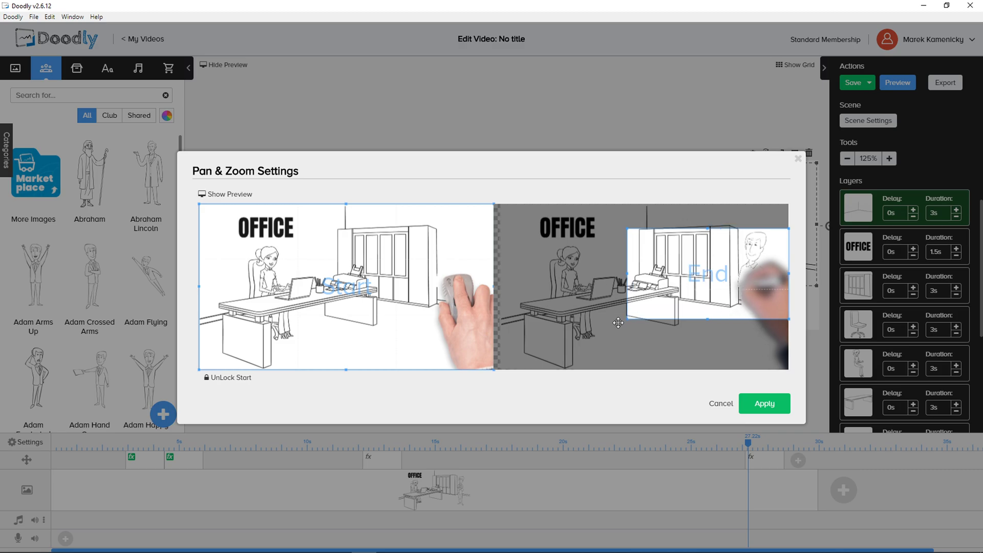
drag(628, 314, 611, 328)
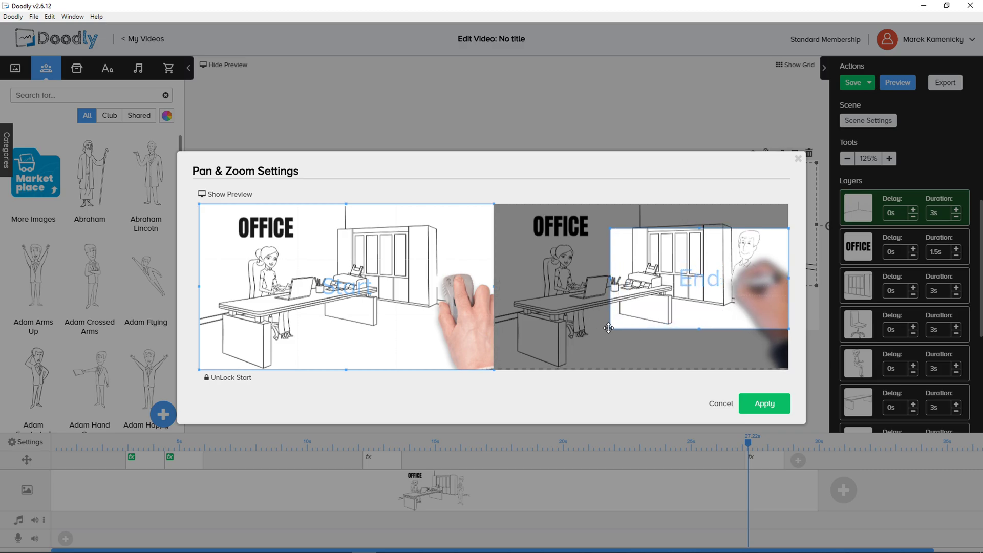
click(758, 404)
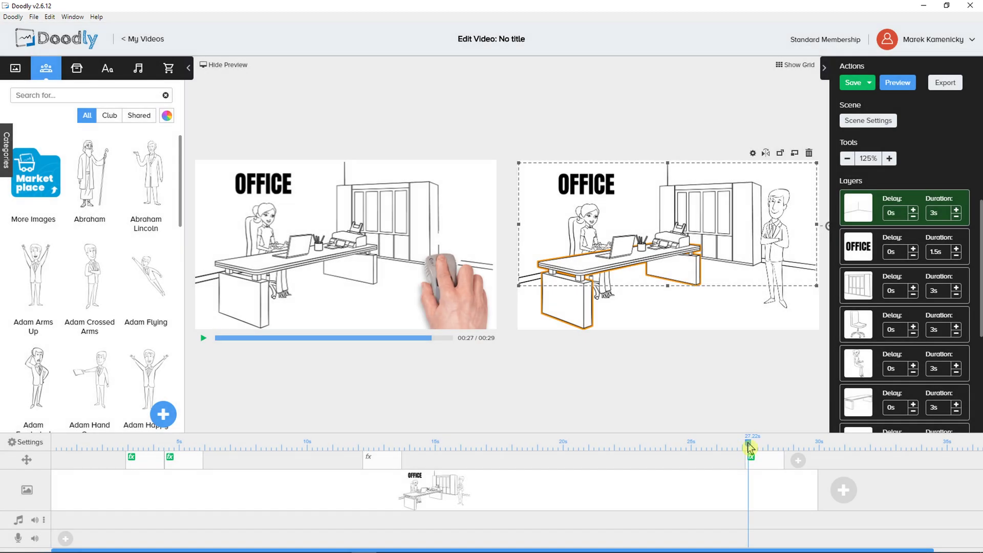
drag(747, 444, 737, 445)
click(748, 447)
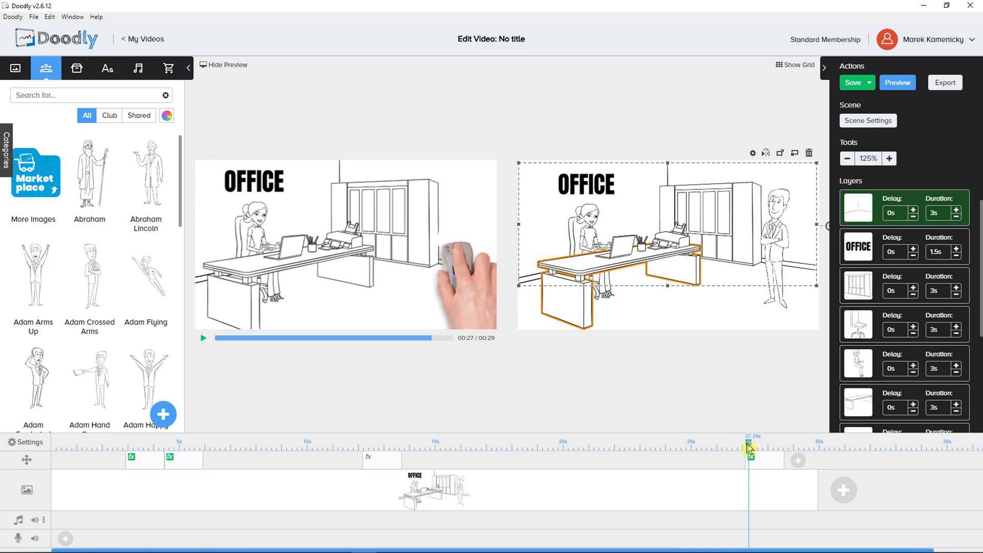
click(204, 339)
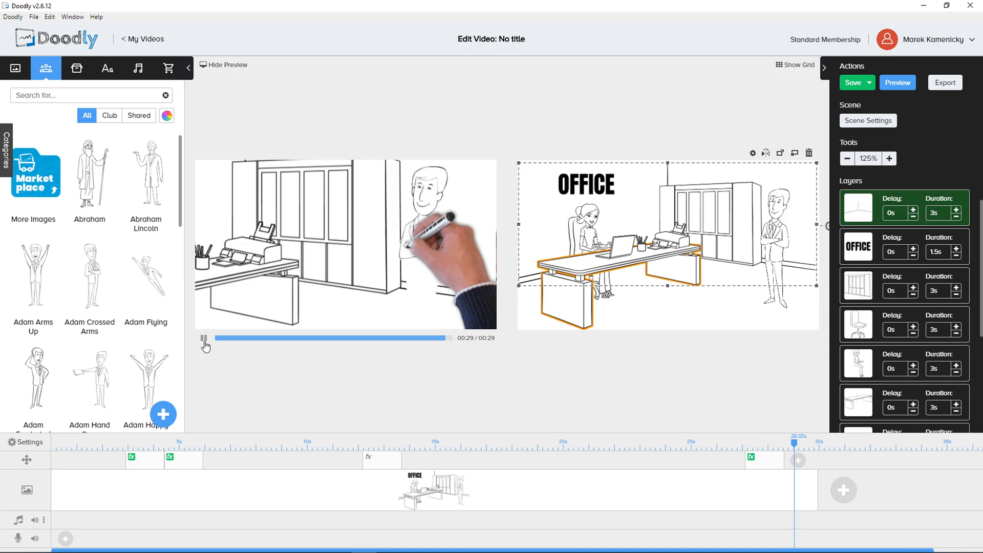